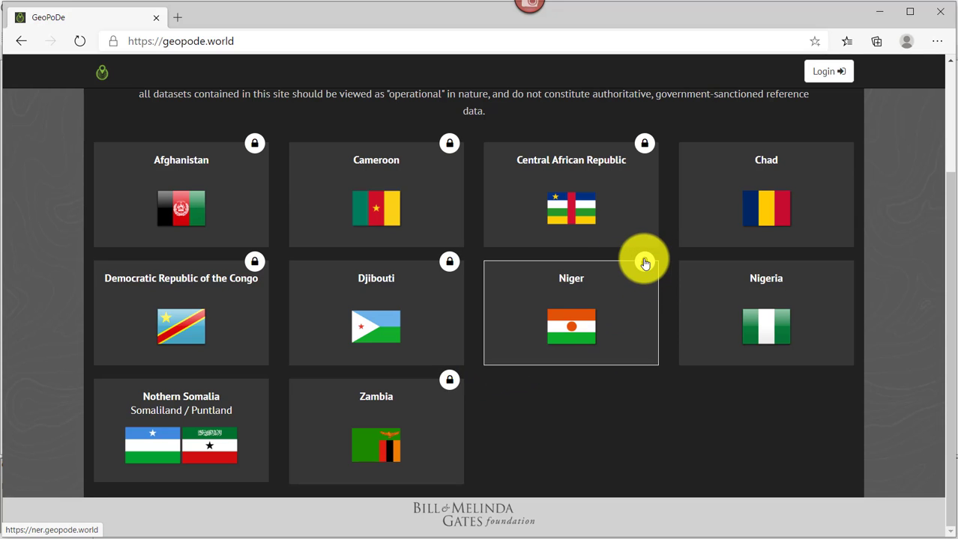
Sign in to the Niger data site with the saved username and the account password.
left_click(571, 313)
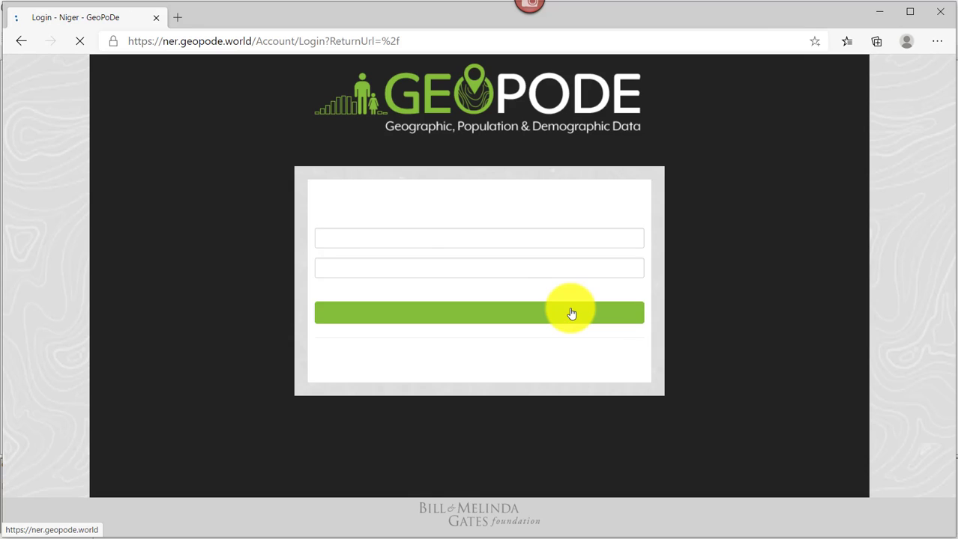
left_click(333, 239)
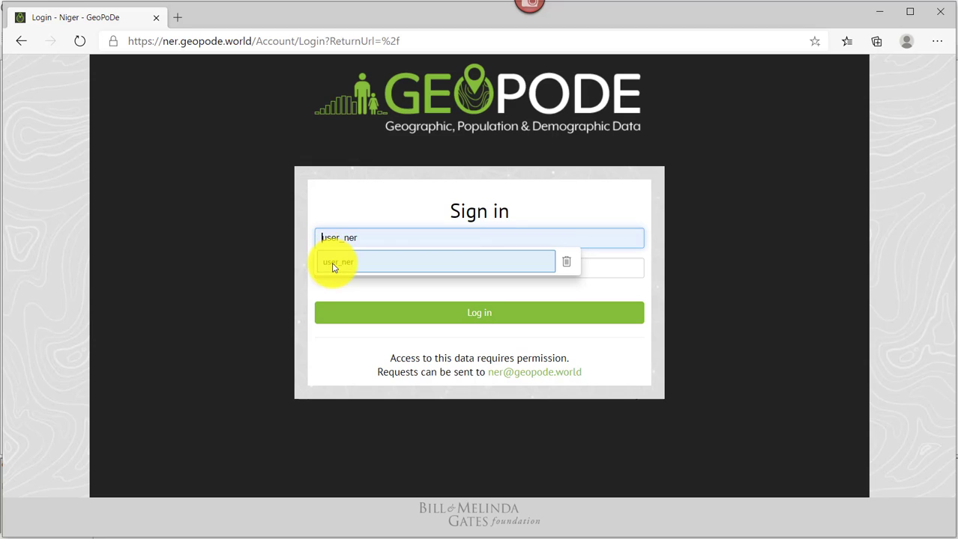
left_click(332, 262)
left_click(333, 272)
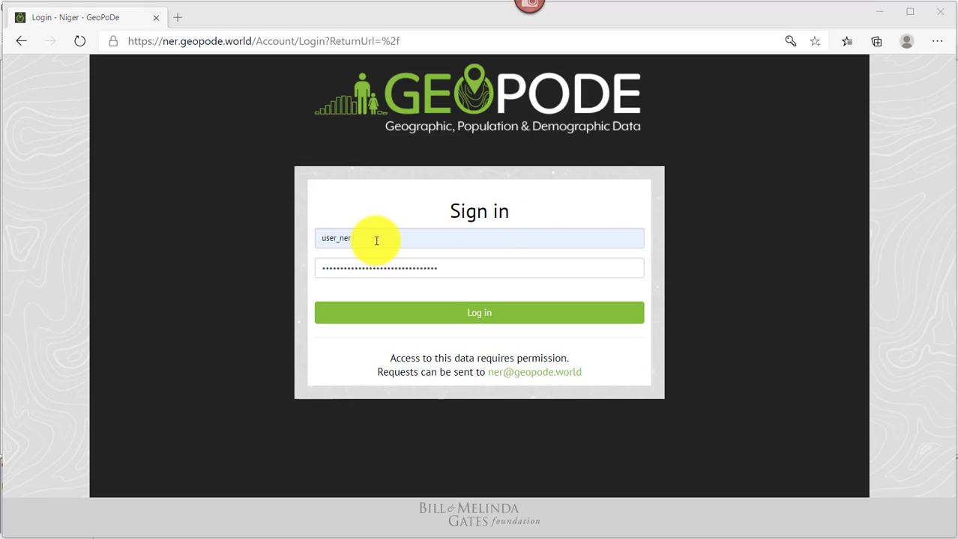
left_click_drag(373, 240, 313, 248)
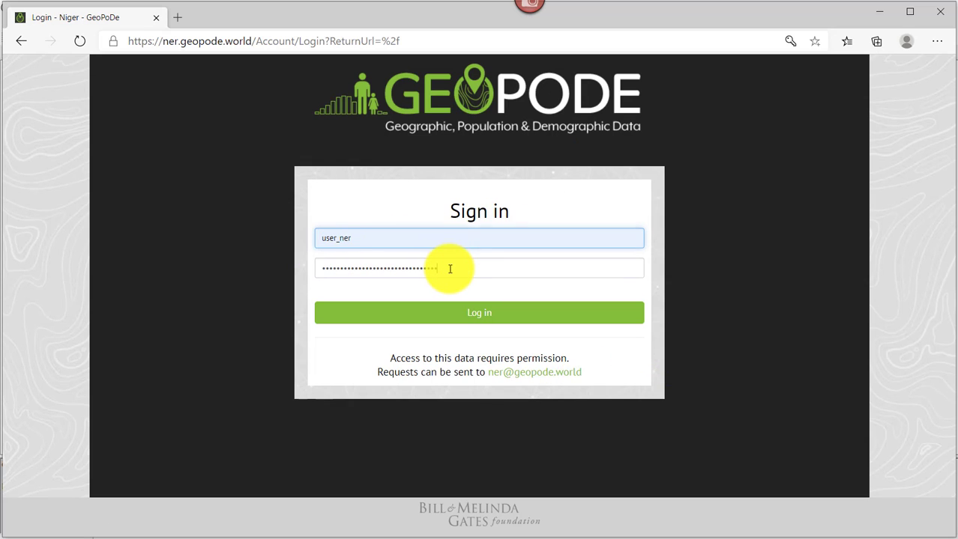
left_click_drag(444, 267, 320, 269)
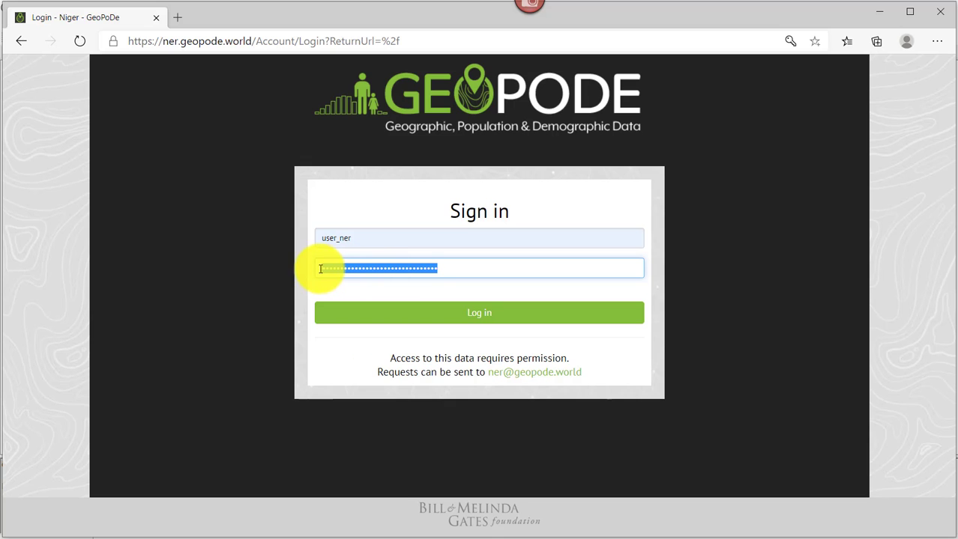
left_click(480, 317)
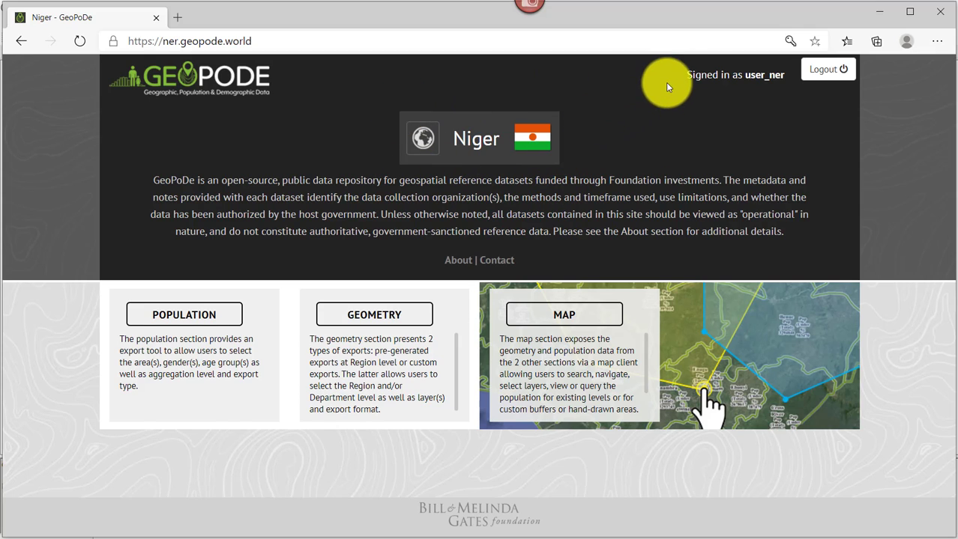
Go back to the country list and open the Chad data site.
left_click_drag(686, 76, 785, 78)
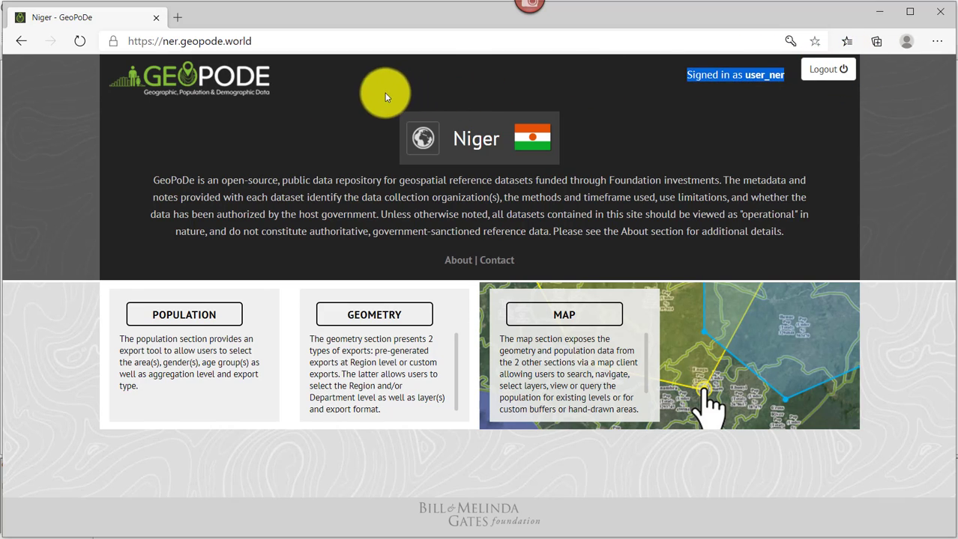
left_click(210, 79)
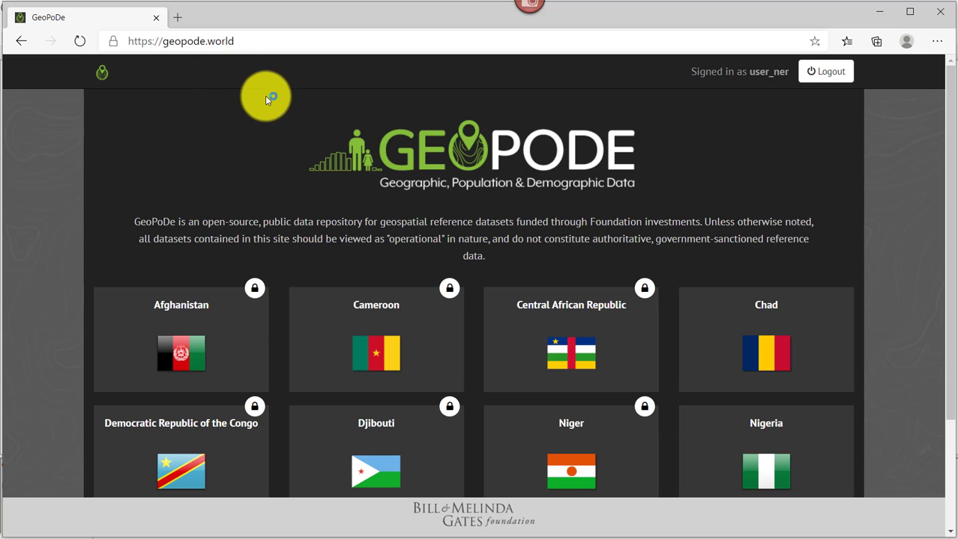
scroll(279, 97, "down", 2)
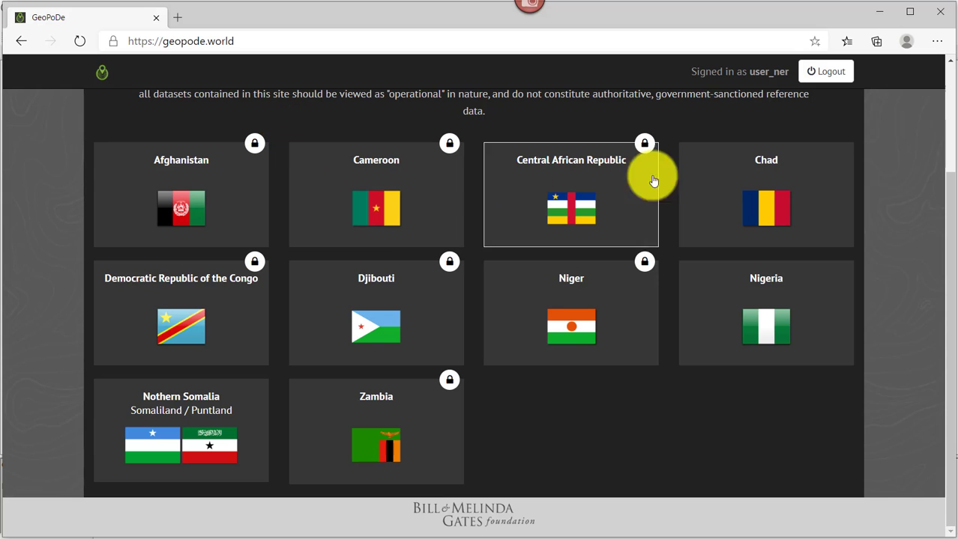
left_click(781, 194)
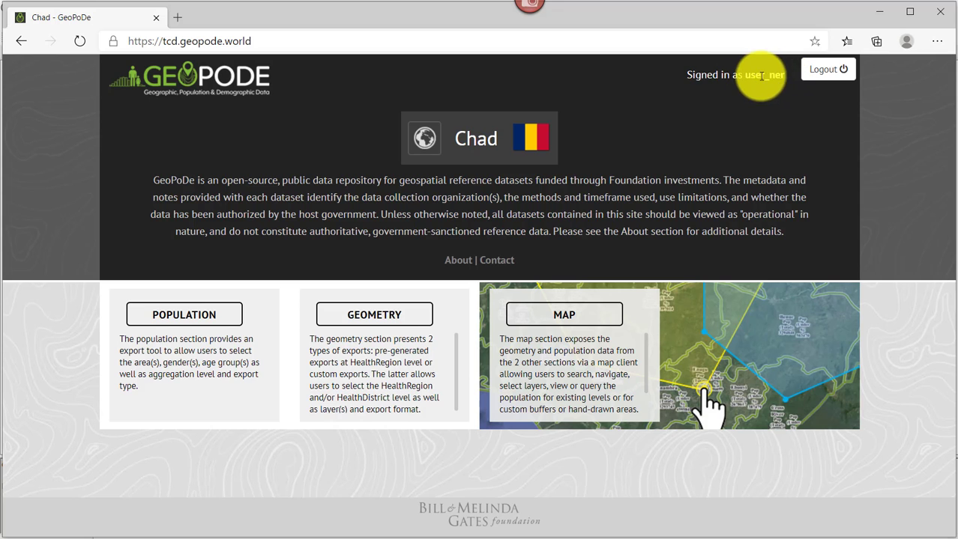
Return to the country list and try the Cameroon site, which denies permission.
left_click(213, 80)
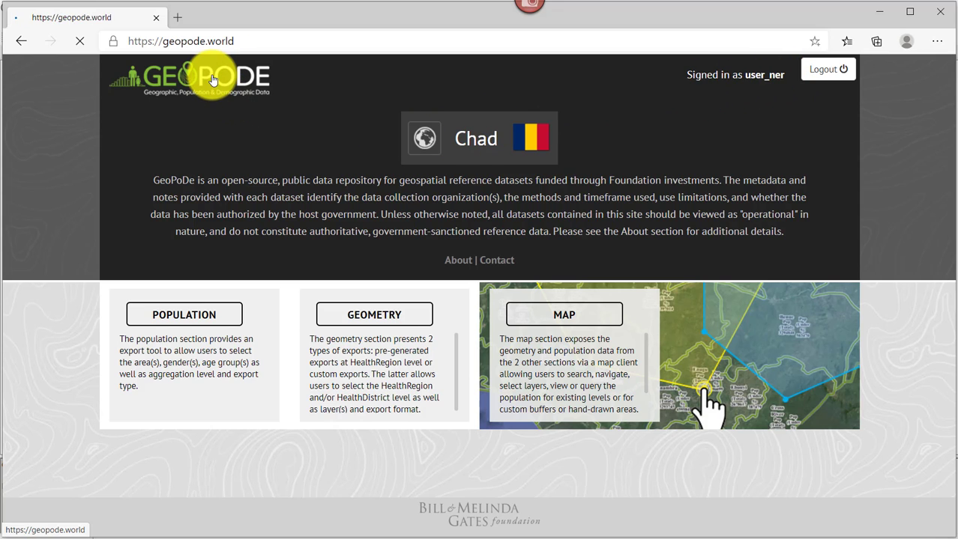
scroll(441, 178, "down", 2)
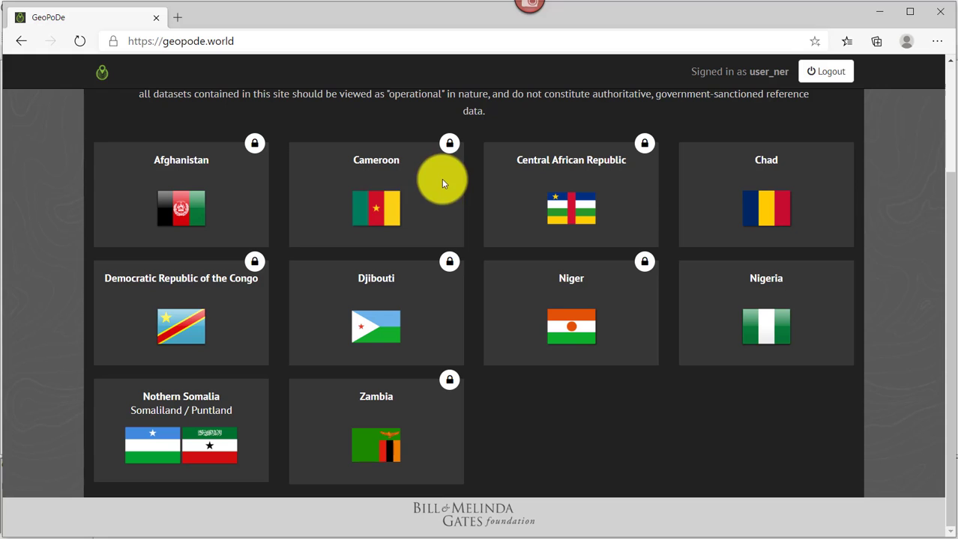
left_click(370, 199)
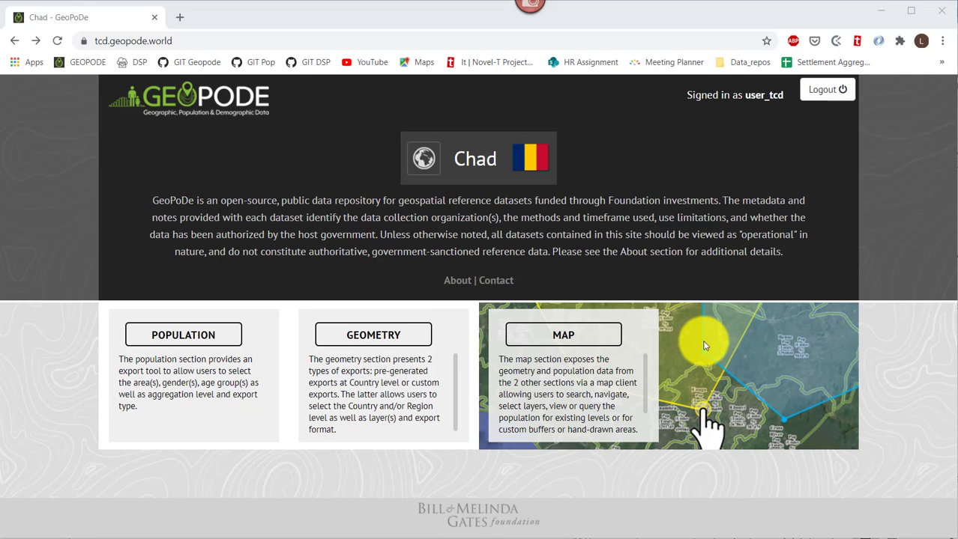
Open the Chad Map page showing the country outlined on the regional map.
left_click(578, 337)
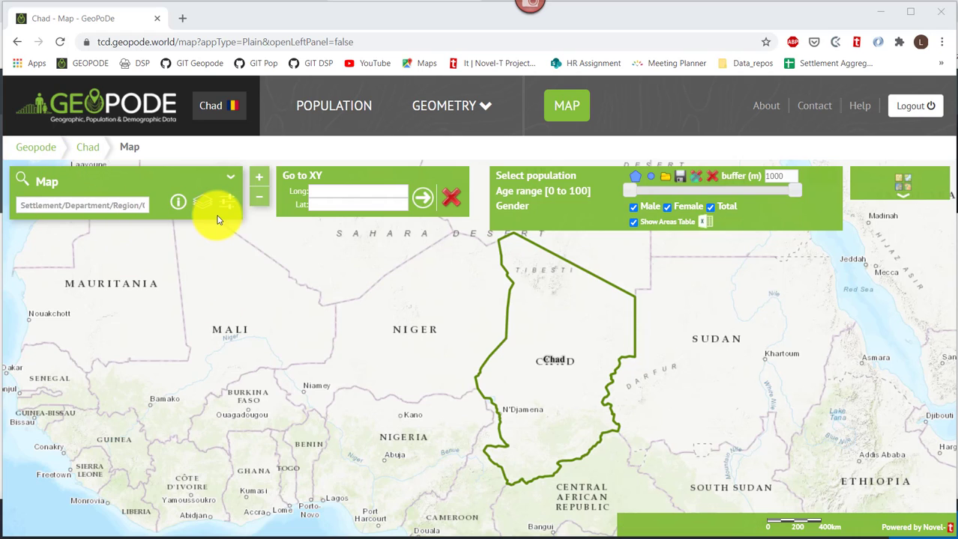
Replace the old search text 'bat' with 'dj' and zoom to N'Djamena (Region).
left_click(83, 204)
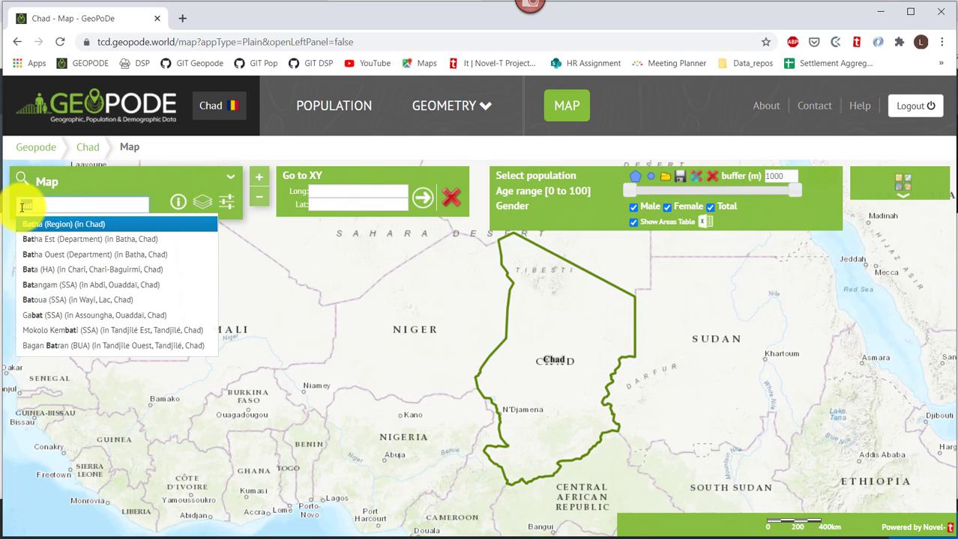
left_click_drag(18, 205, 47, 202)
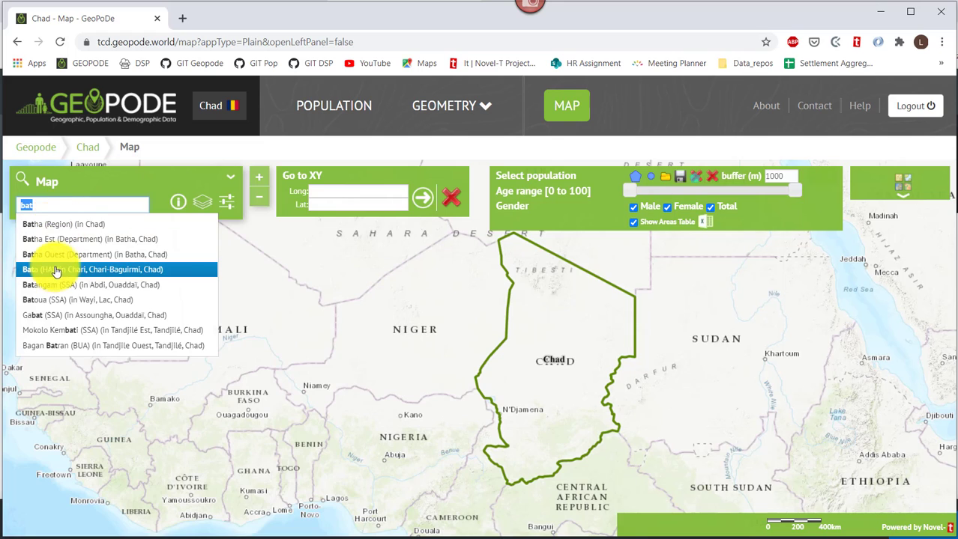
left_click_drag(41, 207, 20, 206)
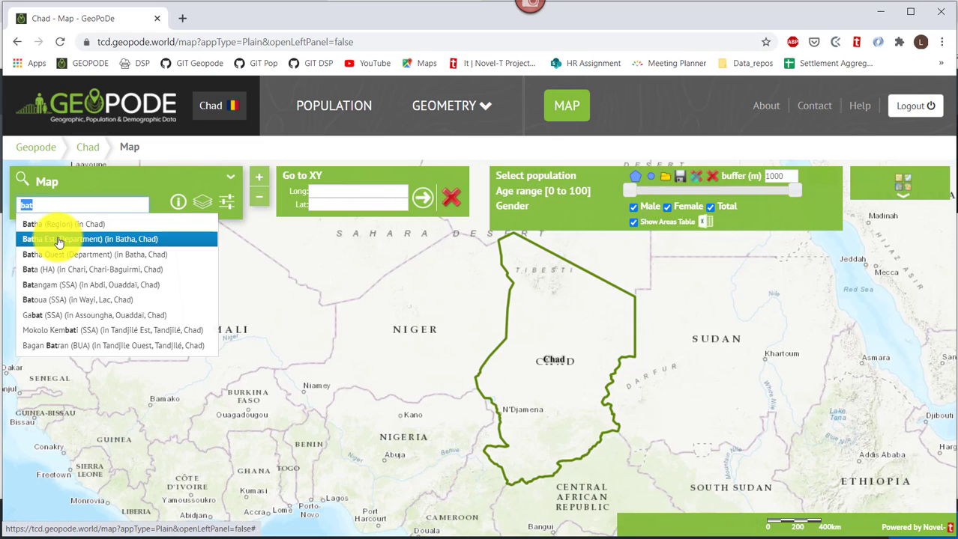
type("djam")
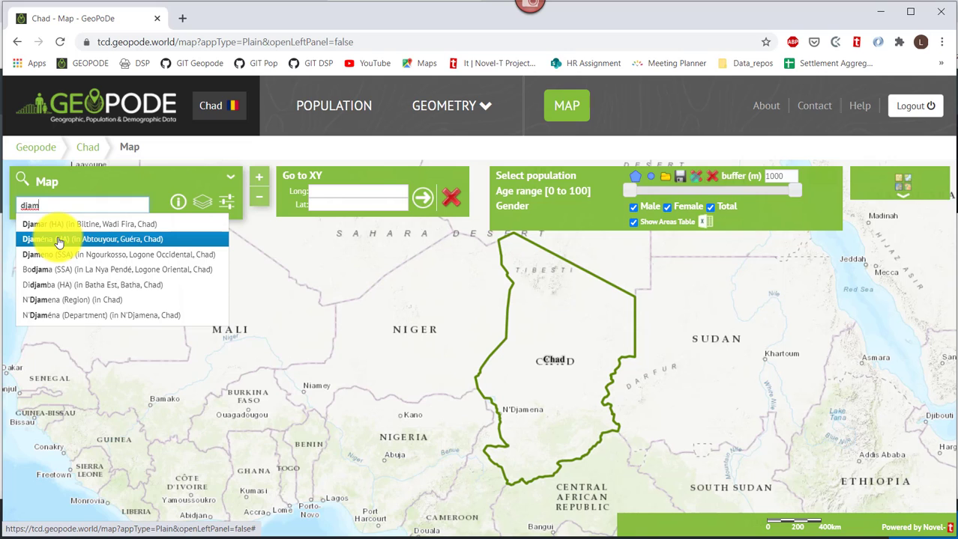
left_click(66, 302)
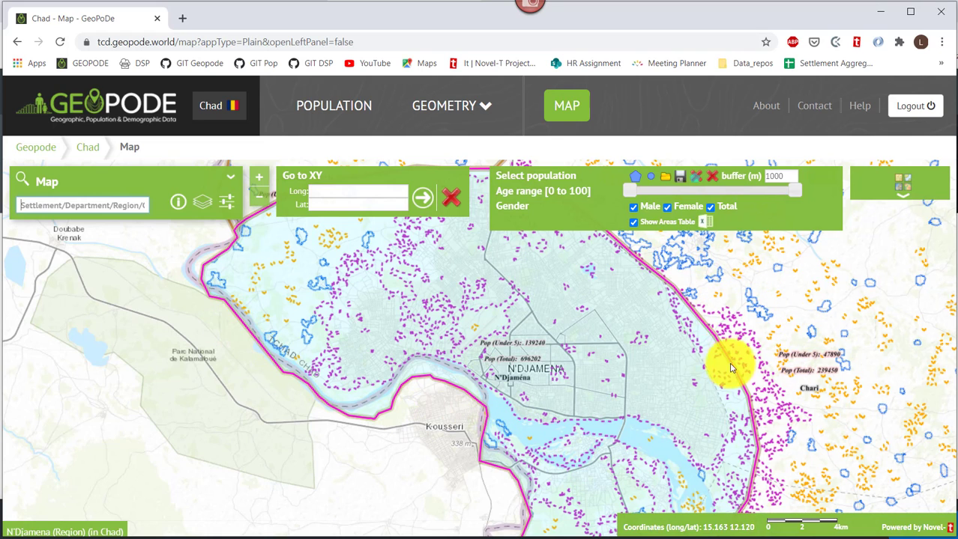
Switch the Map panel from the layer list to the legend and scroll through it.
left_click(202, 203)
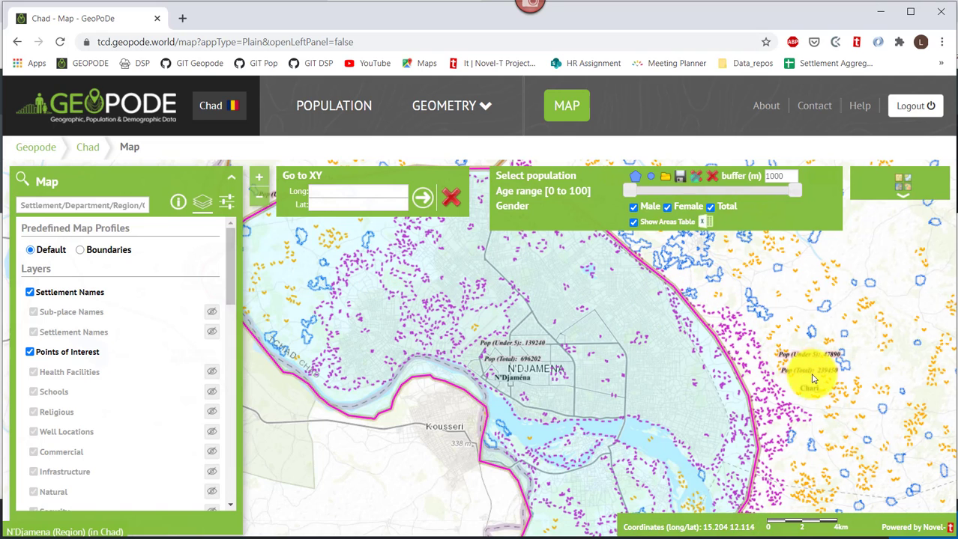
left_click(178, 205)
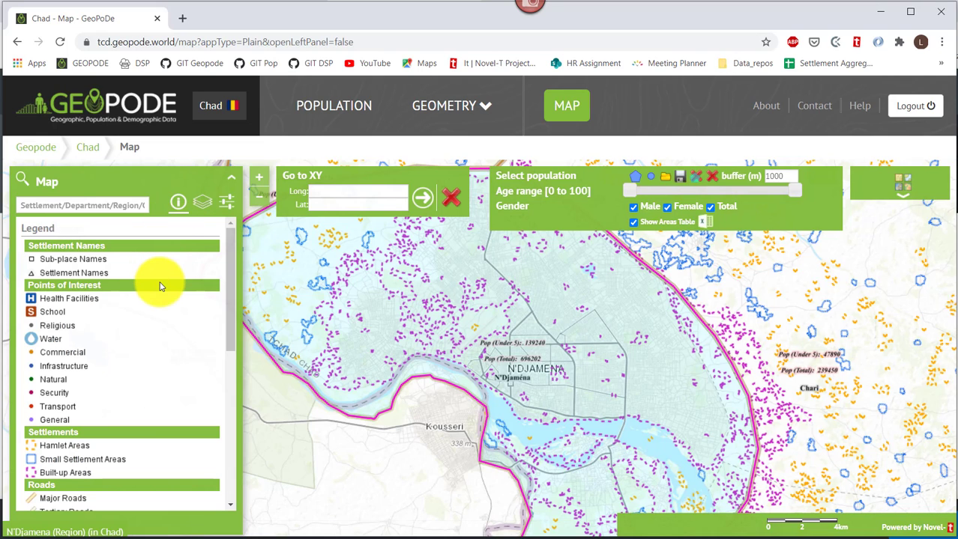
scroll(160, 286, "down", 2)
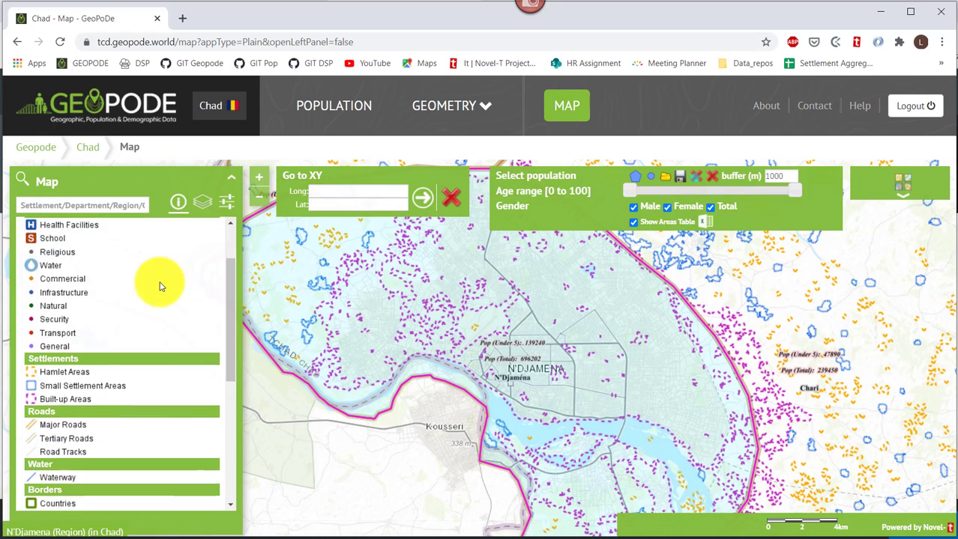
scroll(160, 286, "down", 2)
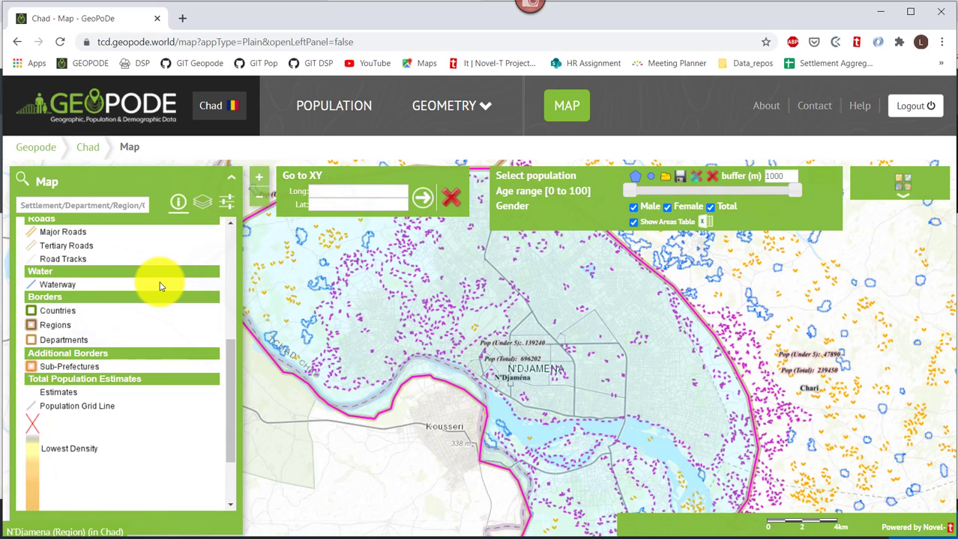
scroll(159, 283, "up", 3)
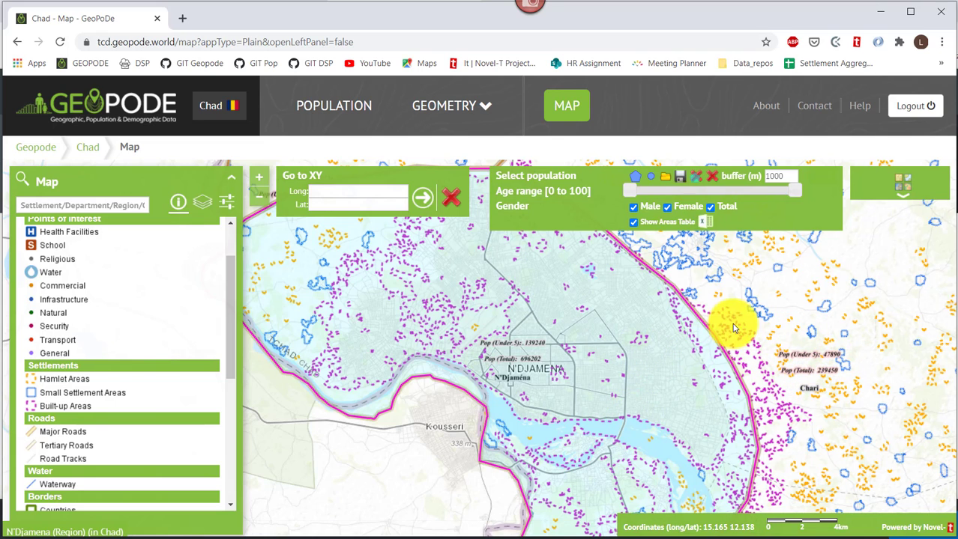
Try the Google Satellite basemap, then settle on OpenStreetMap.
mouse_move(883, 186)
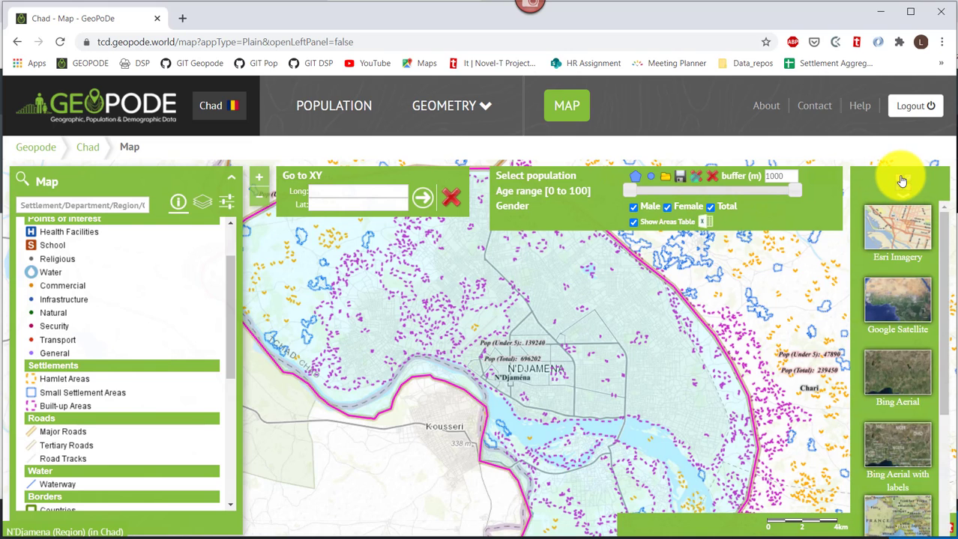
left_click(892, 302)
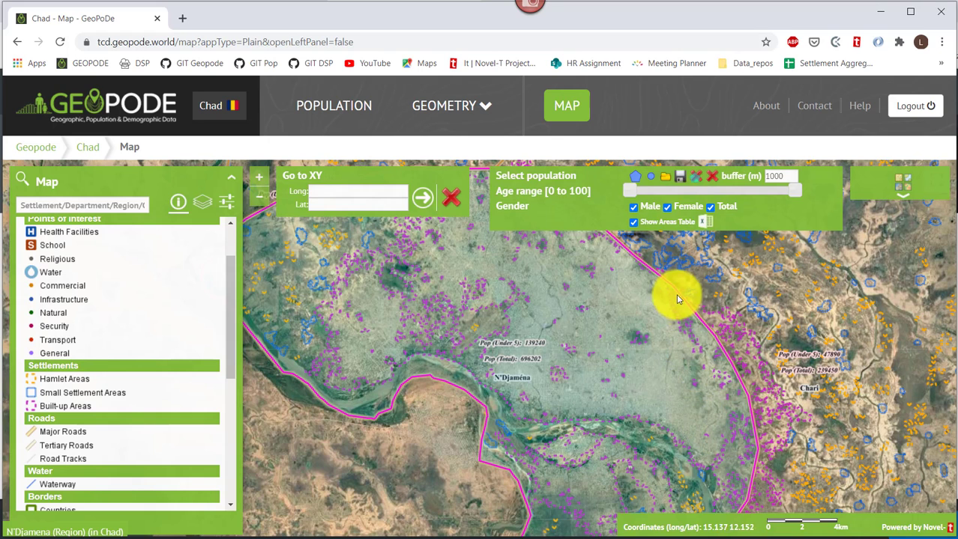
left_click(902, 194)
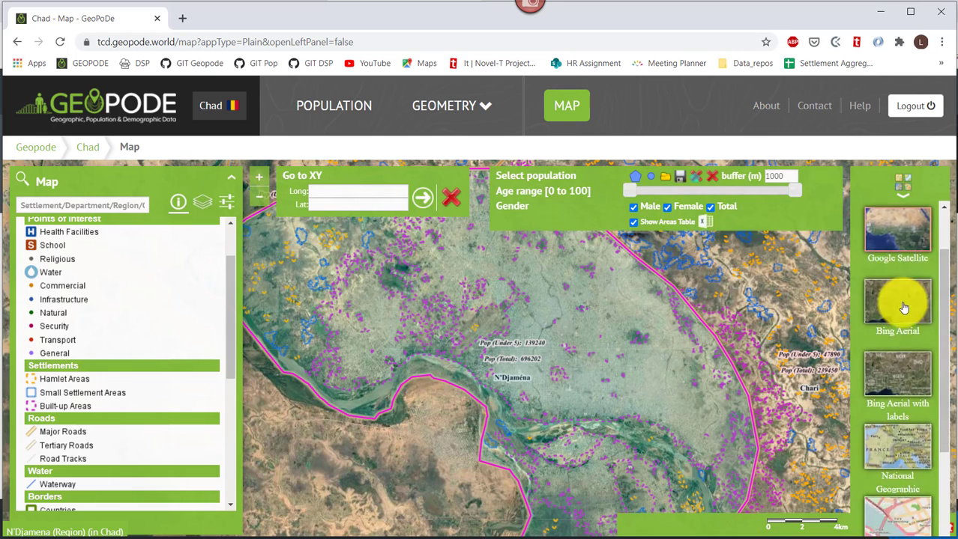
scroll(895, 344, "down", 2)
left_click(884, 386)
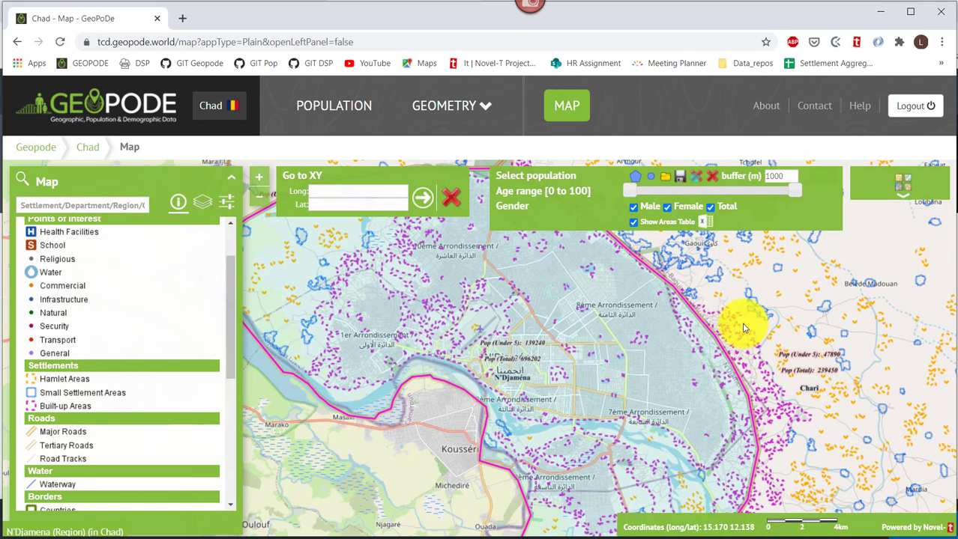
Zoom in one level on N'Djamena and view the layer list and legend.
left_click(257, 182)
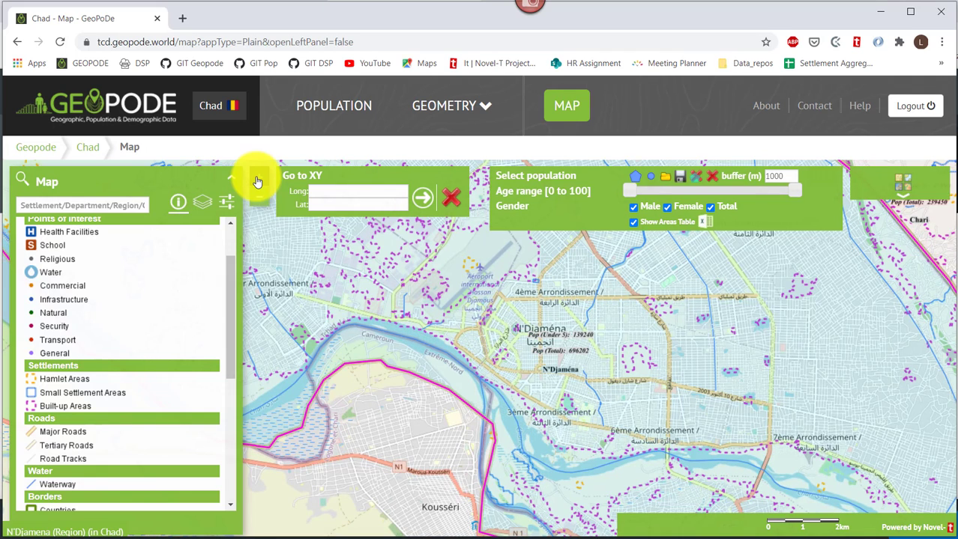
left_click(201, 207)
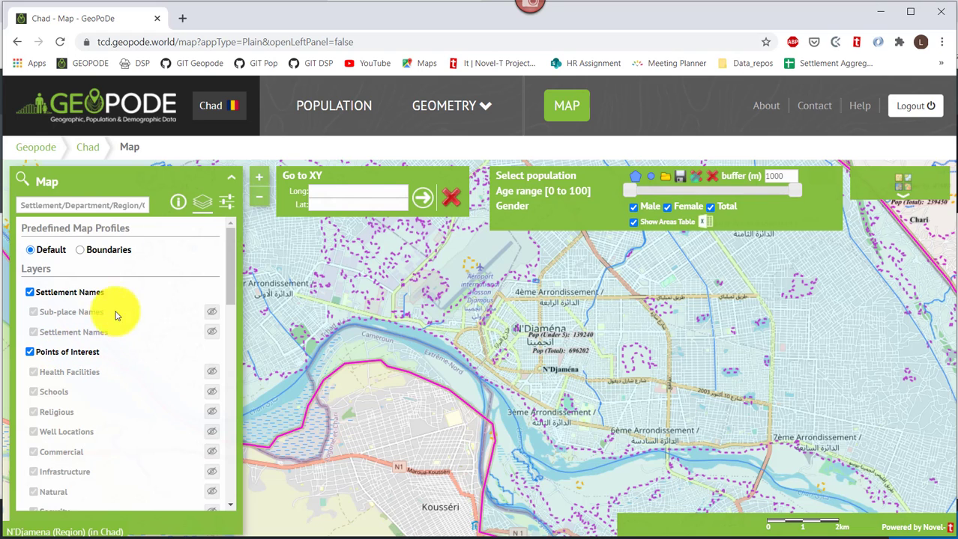
left_click(182, 206)
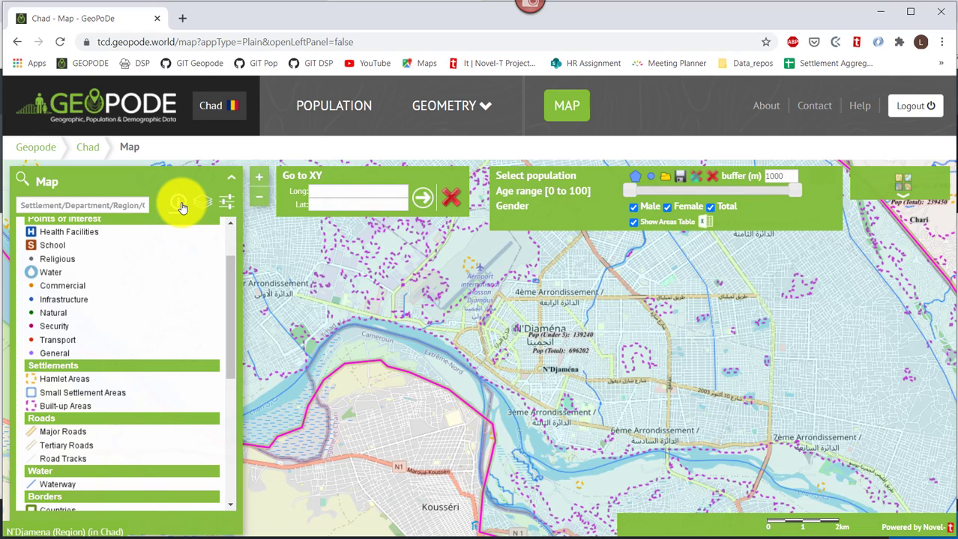
scroll(133, 269, "up", 3)
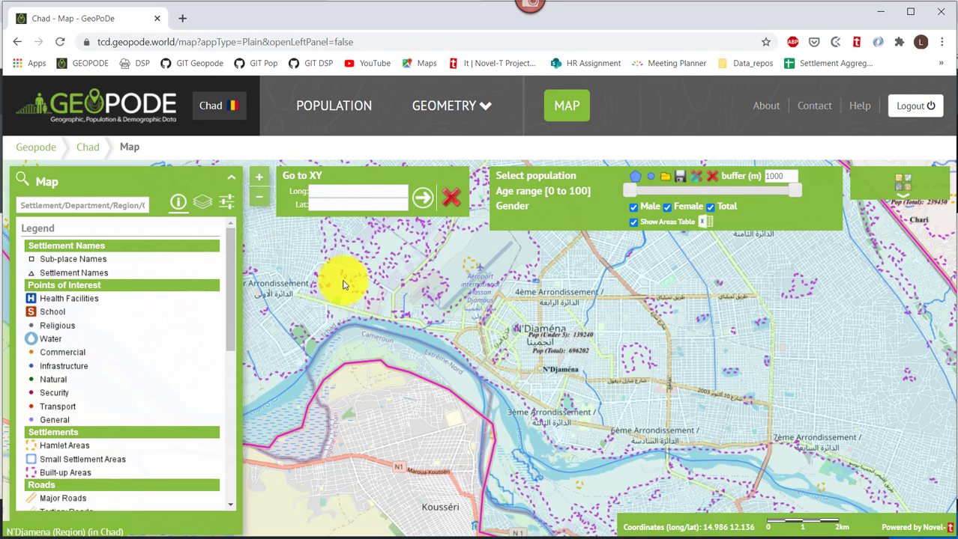
In the layer list, turn on all Points of Interest layers and toggle the Schools layer.
left_click(204, 203)
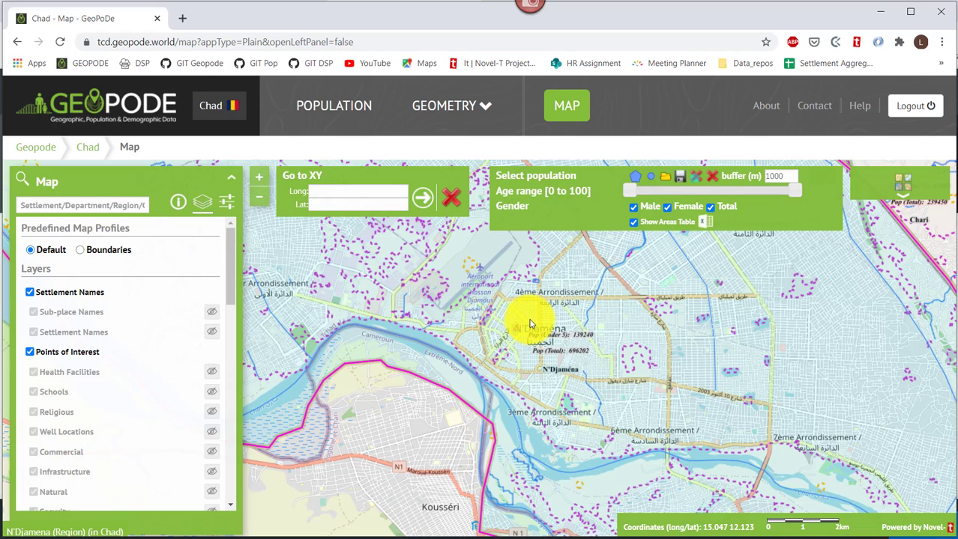
scroll(532, 327, "up", 3)
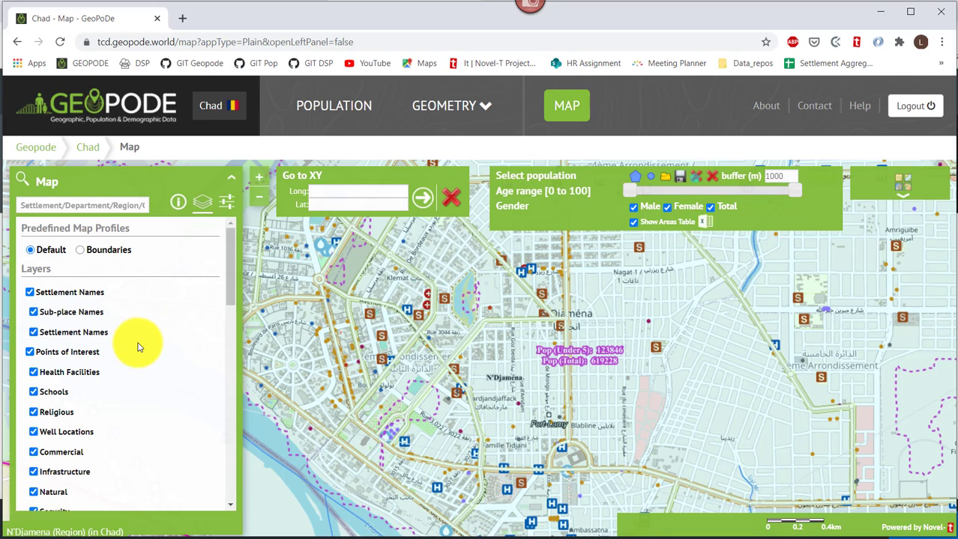
scroll(138, 344, "down", 1)
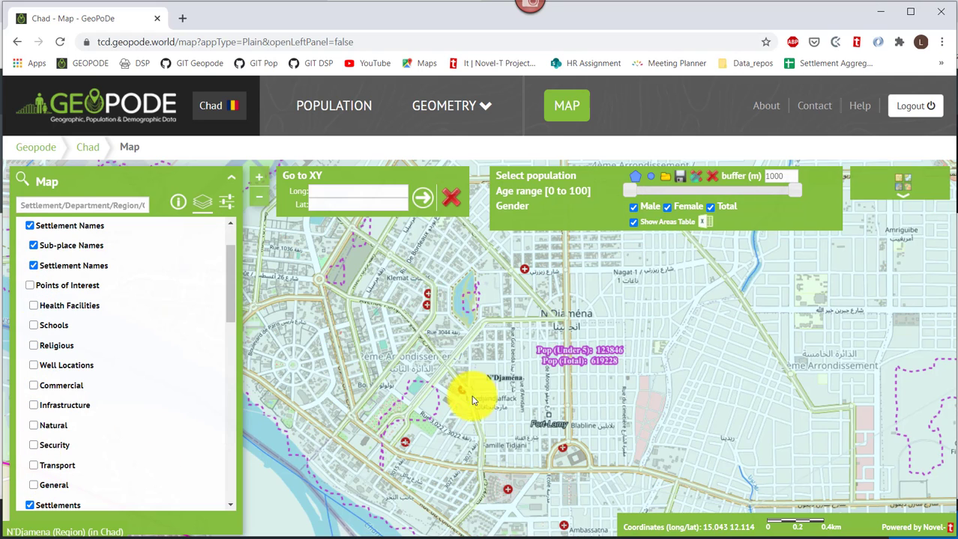
scroll(461, 380, "down", 4)
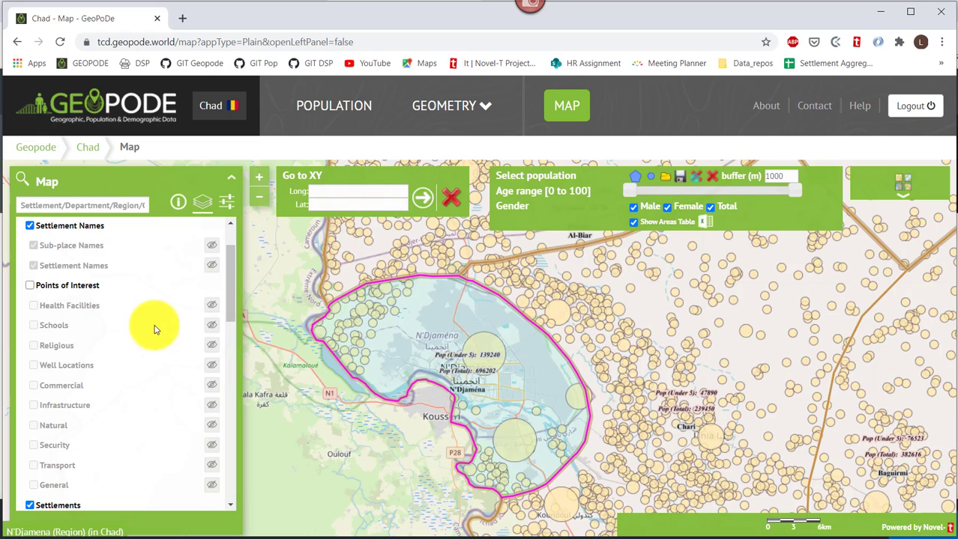
left_click(29, 287)
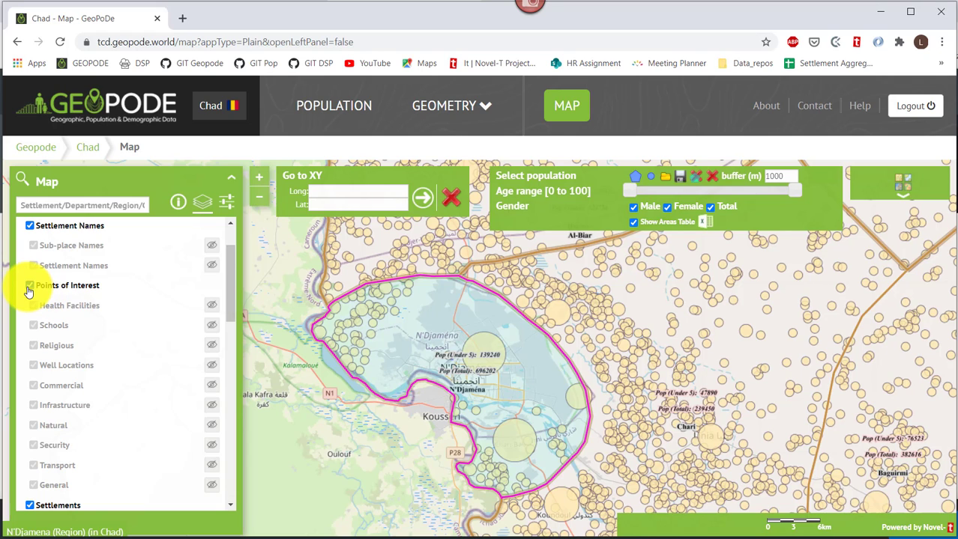
left_click(211, 330)
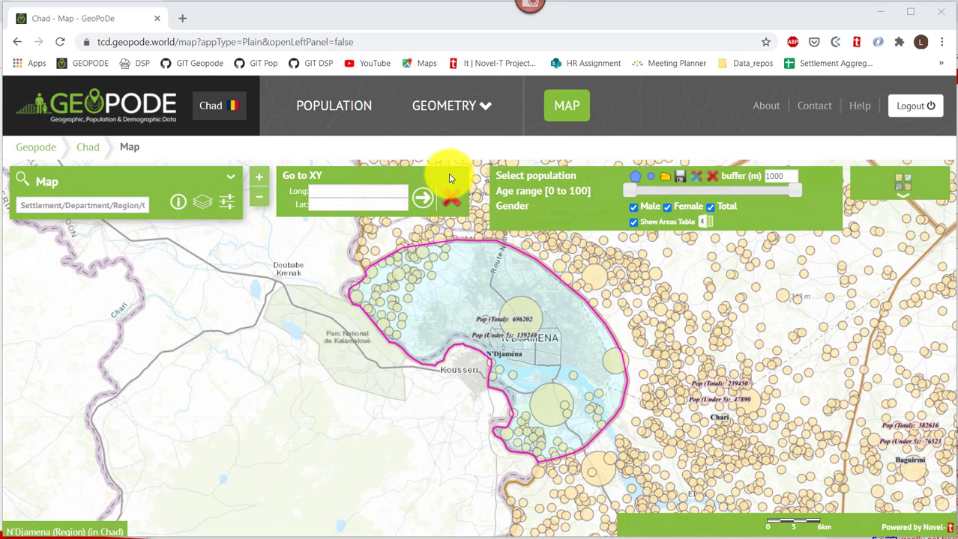
Go to longitude 22.45, latitude 15.45, then clear the location marker.
left_click(356, 192)
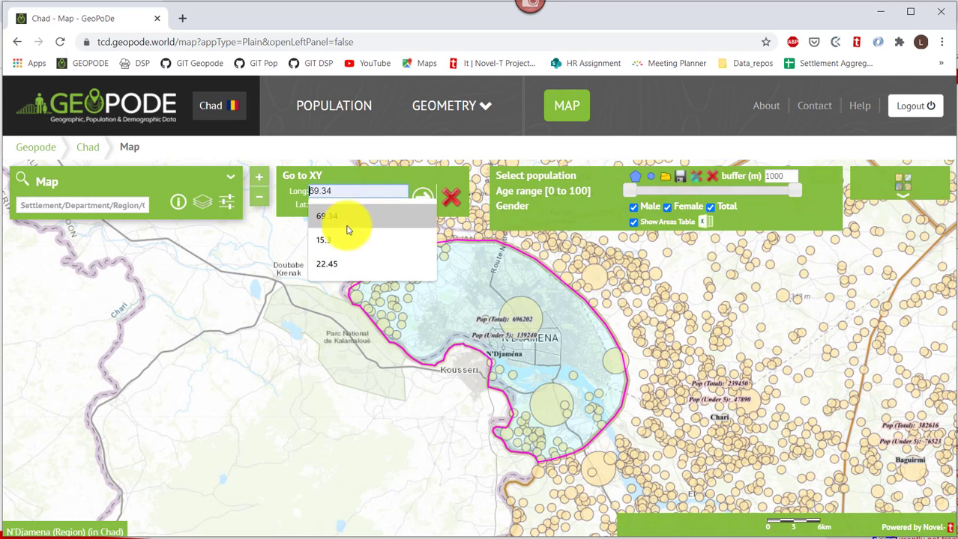
left_click(336, 266)
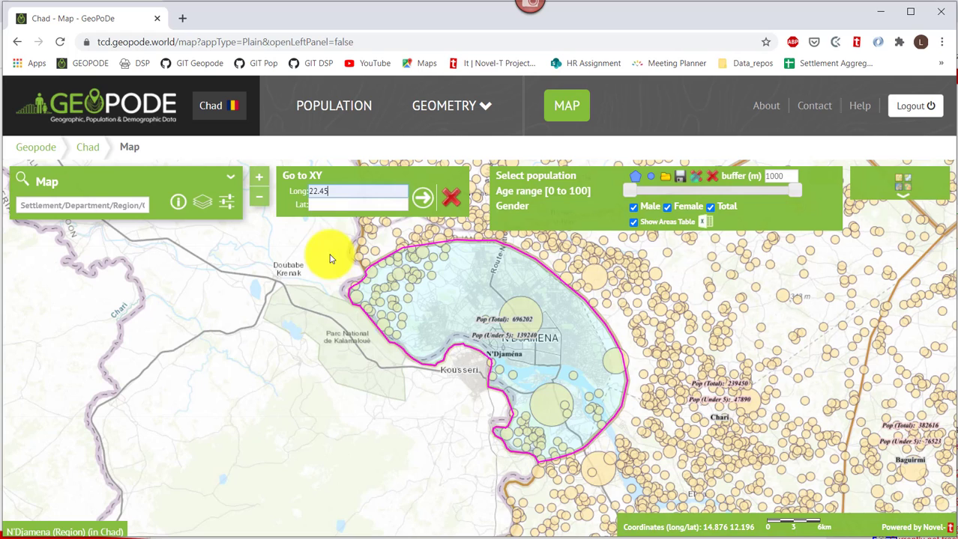
left_click(320, 204)
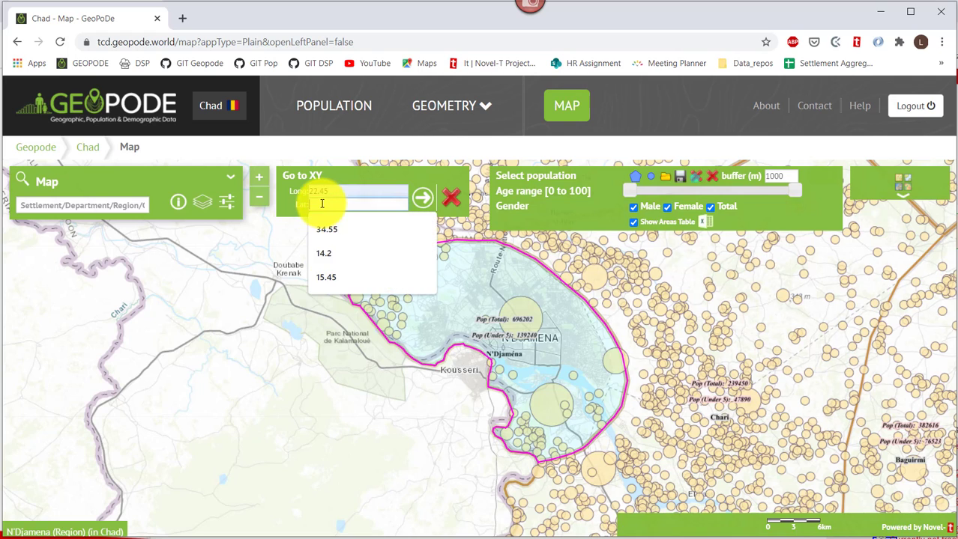
left_click(325, 276)
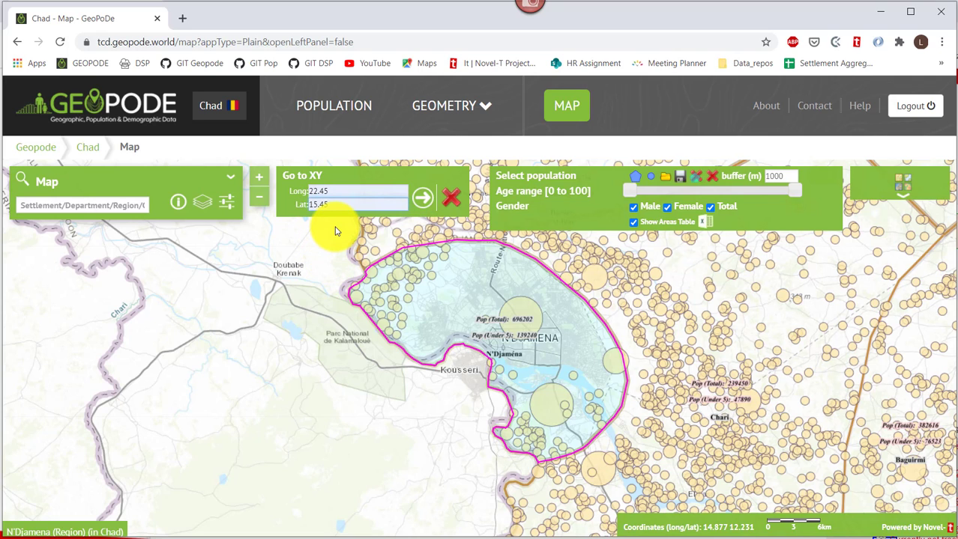
left_click(423, 201)
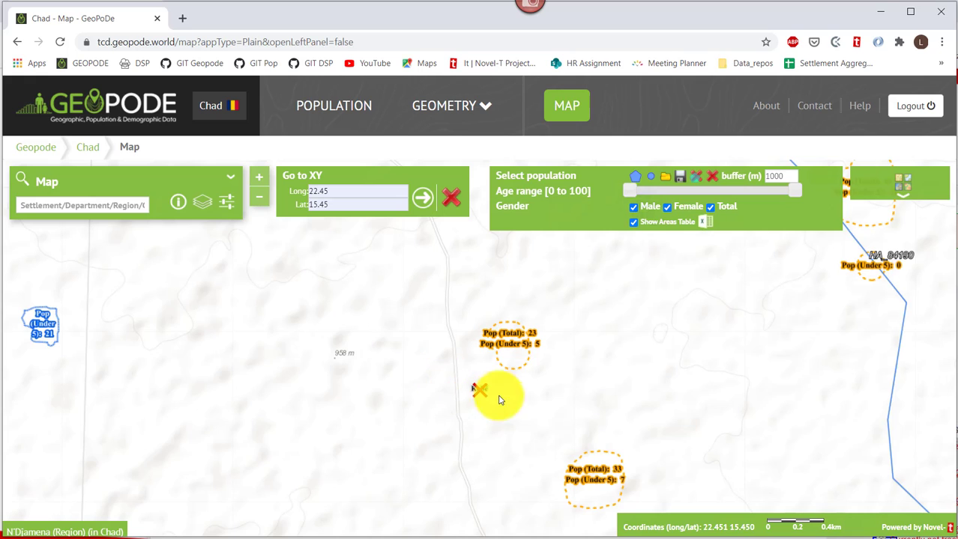
left_click(450, 201)
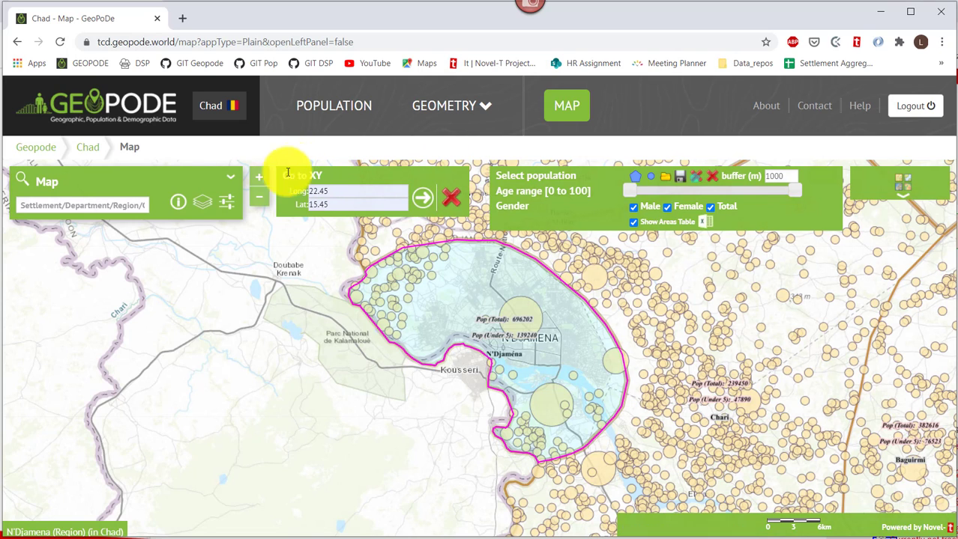
left_click(227, 206)
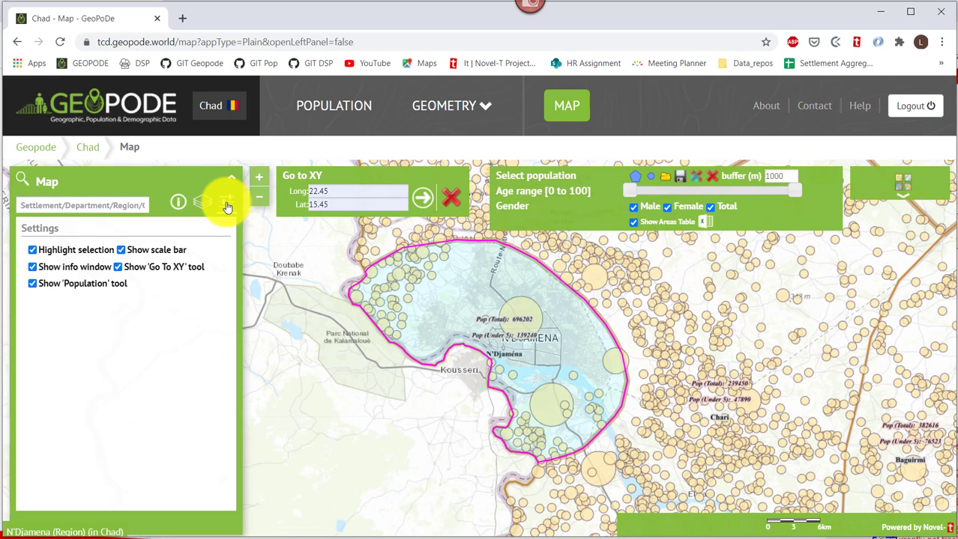
left_click(119, 267)
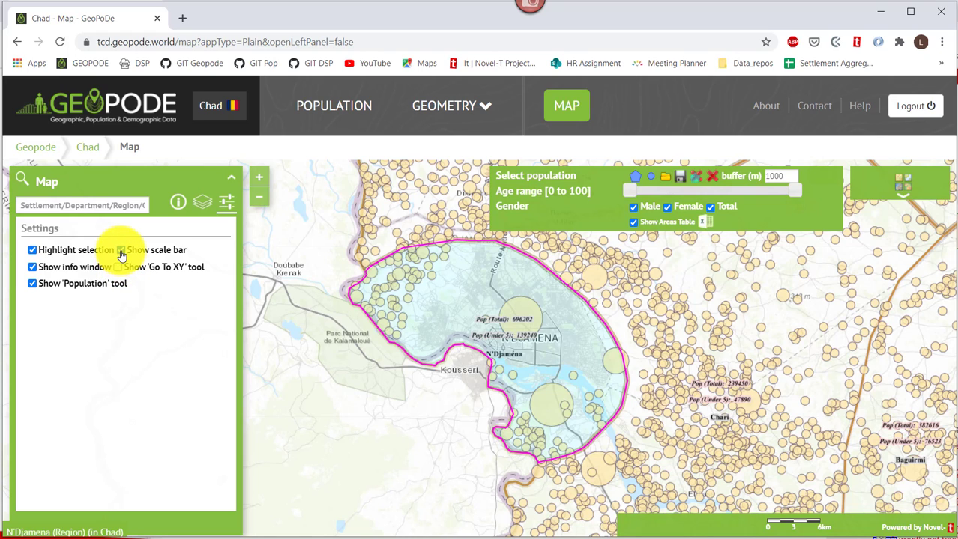
left_click(121, 251)
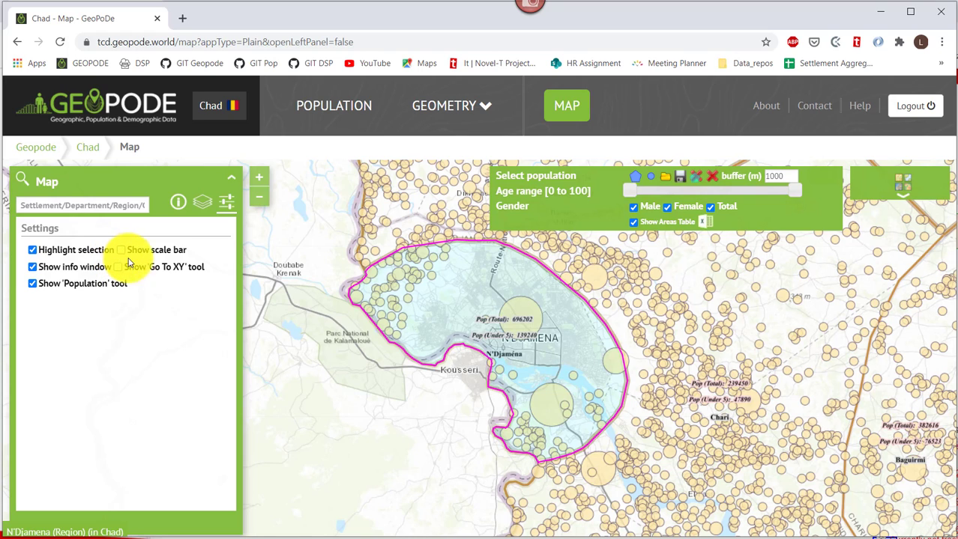
left_click(226, 204)
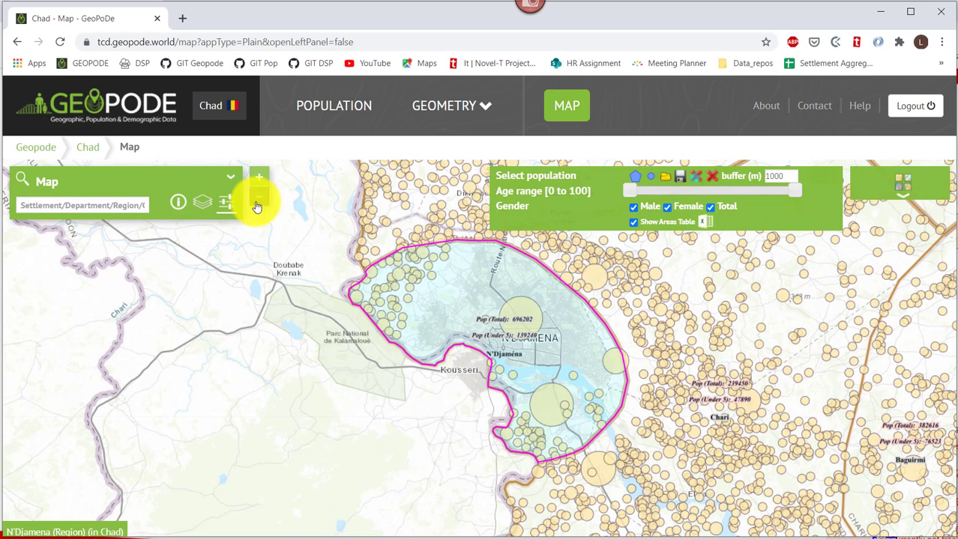
left_click_drag(547, 210, 359, 207)
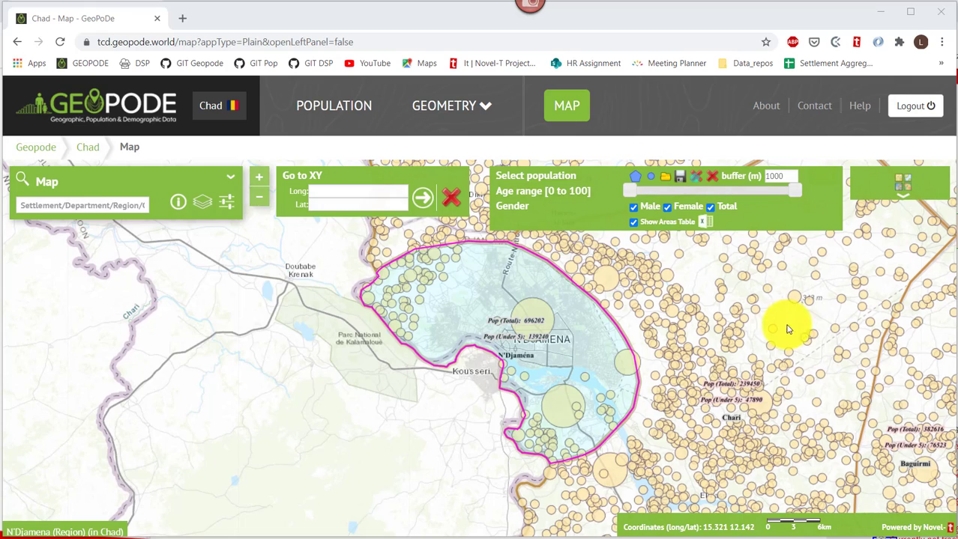
Pan east of N'Djamena, start polygon selection, and select the 1000 buffer distance value.
left_click_drag(791, 321, 513, 349)
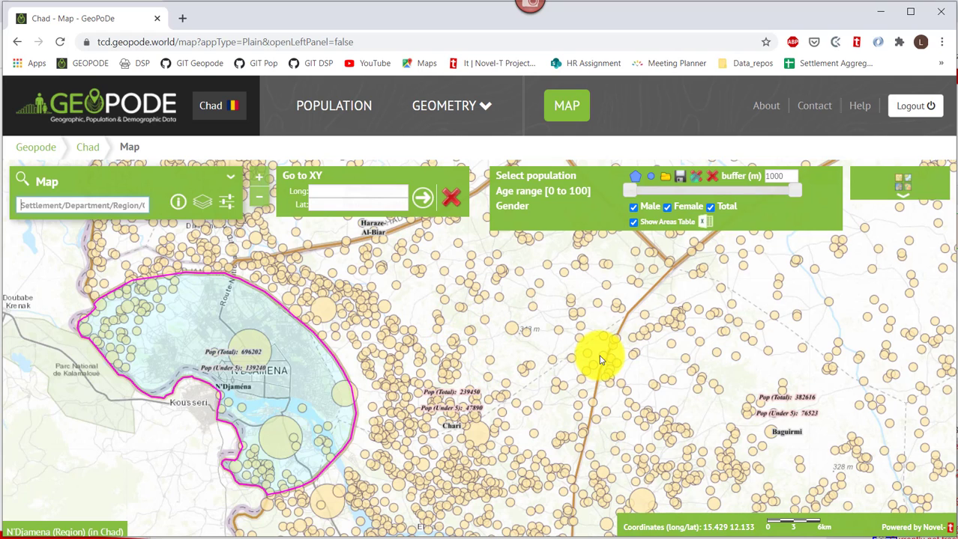
left_click(639, 180)
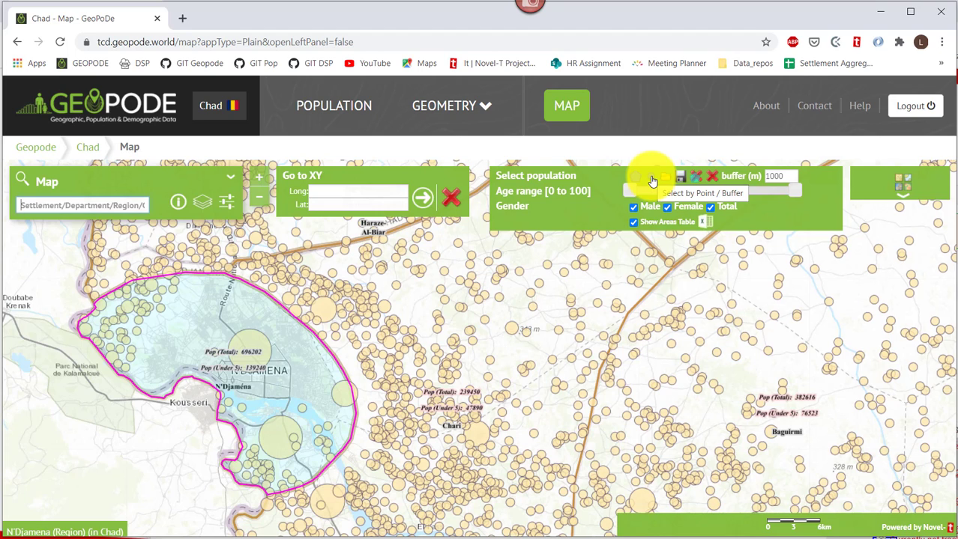
left_click(780, 180)
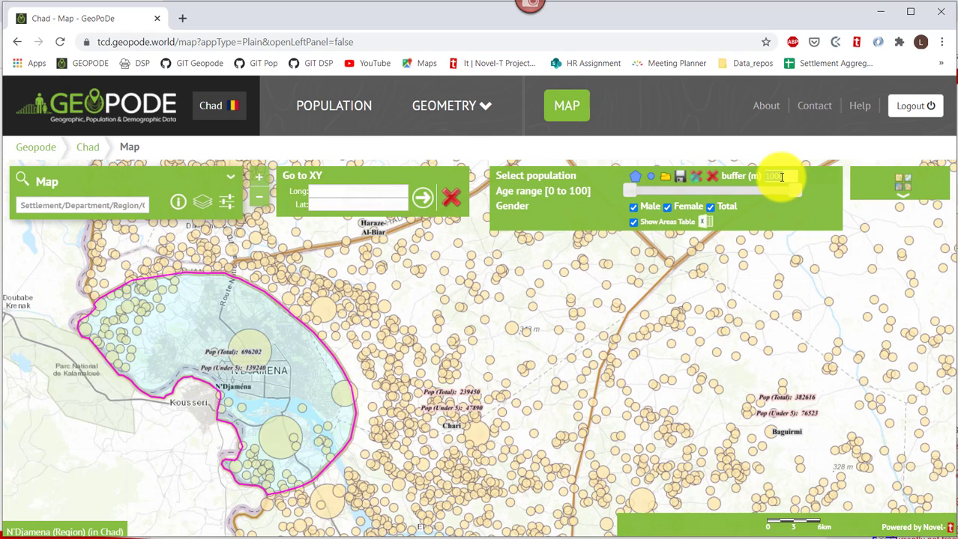
double_click(779, 180)
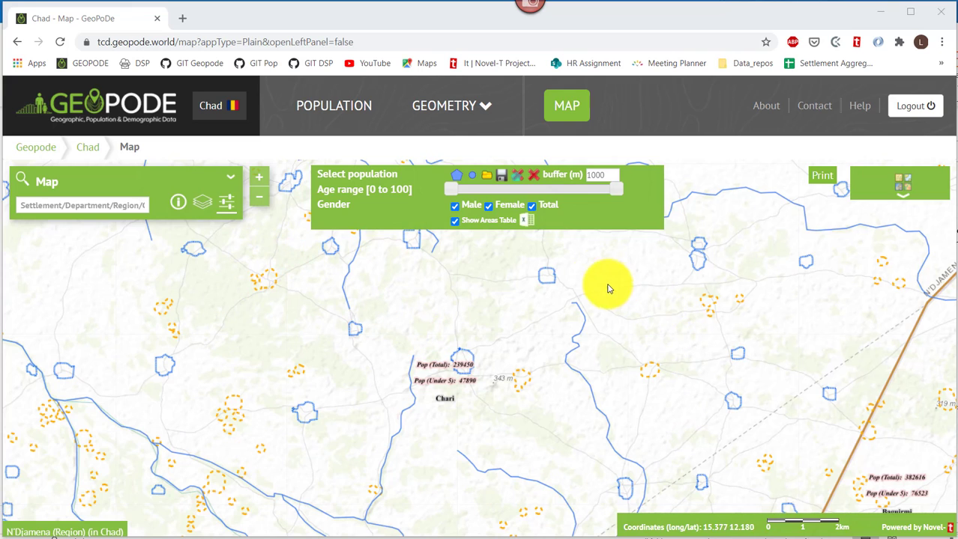
Draw a seven-corner selection polygon around the settlements near Chari.
left_click(457, 179)
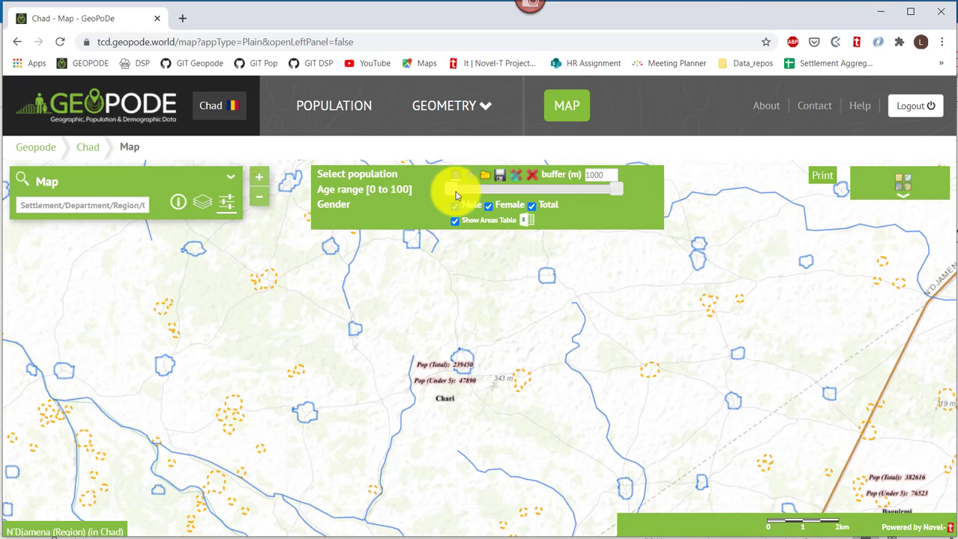
left_click(550, 254)
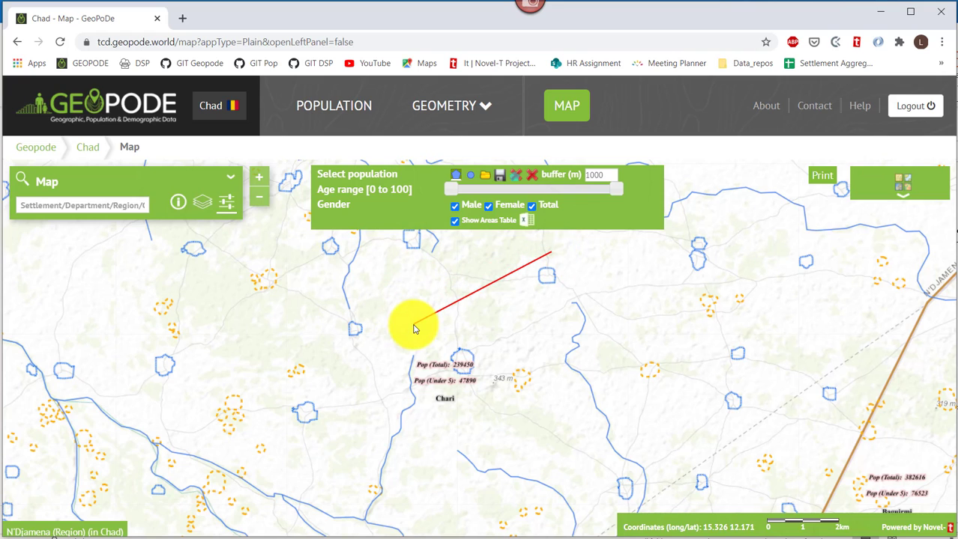
left_click(413, 324)
left_click(432, 435)
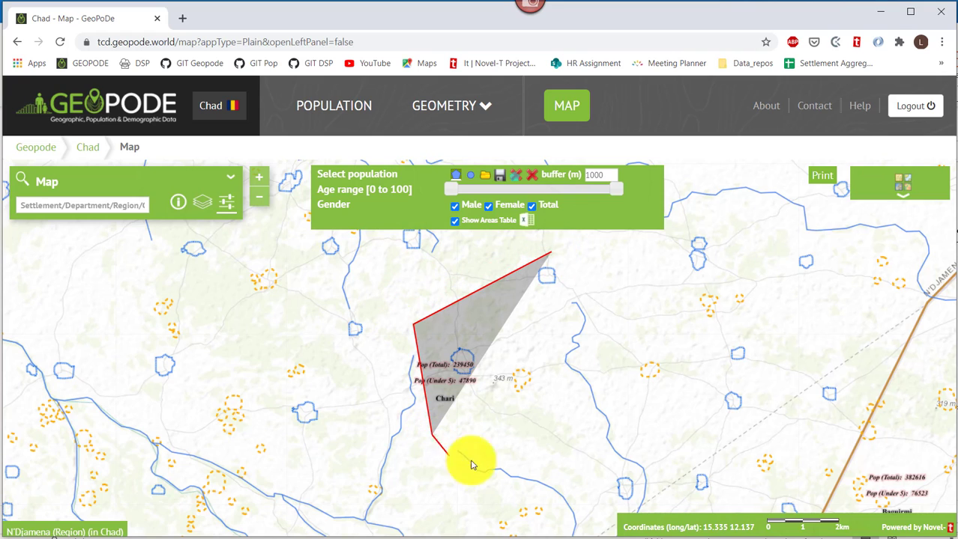
left_click(643, 507)
left_click(744, 494)
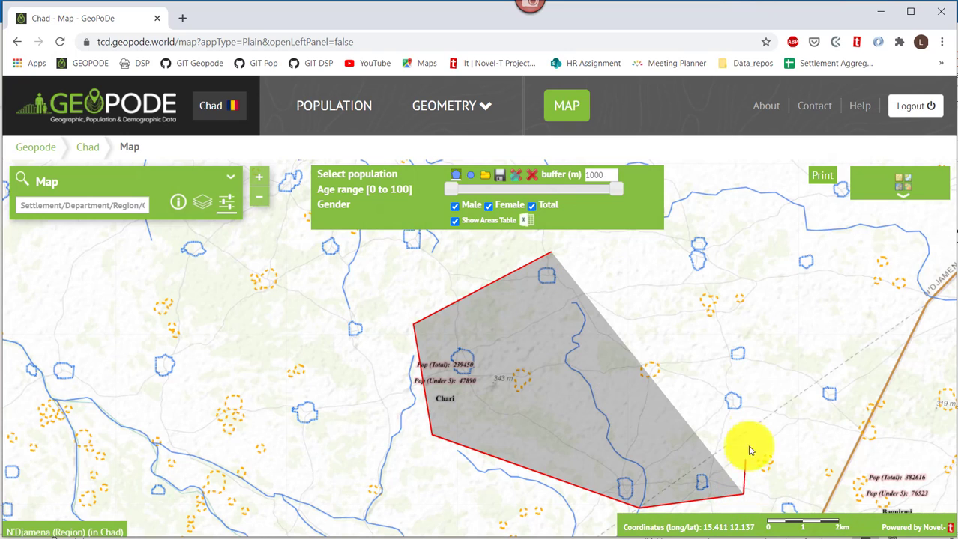
left_click(754, 325)
double_click(666, 337)
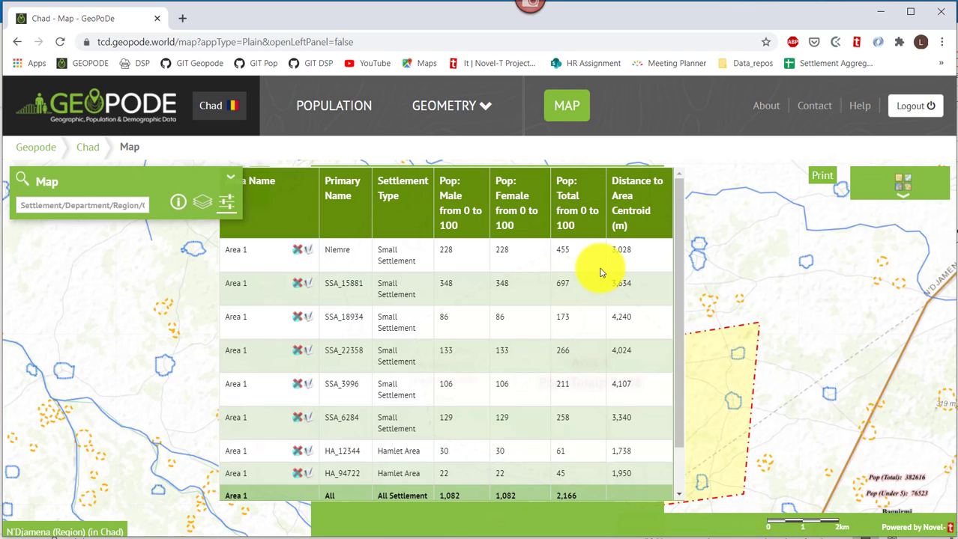
Rename the first area in the areas table to 'Area of Interest'.
left_click_drag(308, 212, 380, 215)
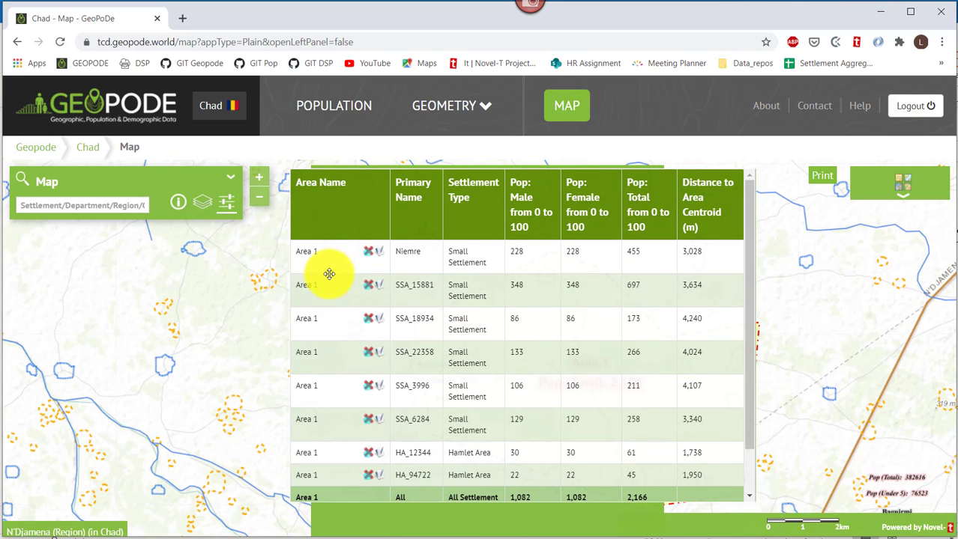
left_click(380, 257)
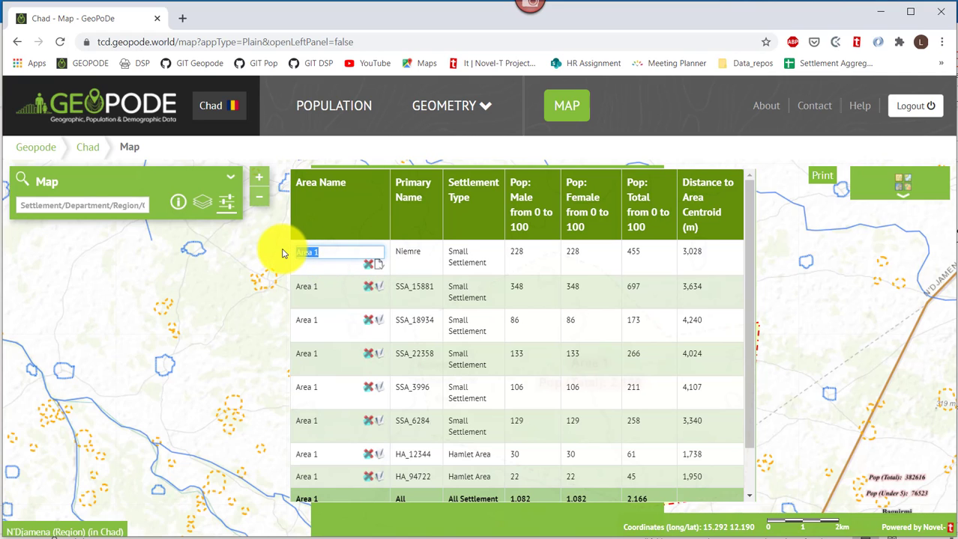
type("Area of Interest")
key("Return")
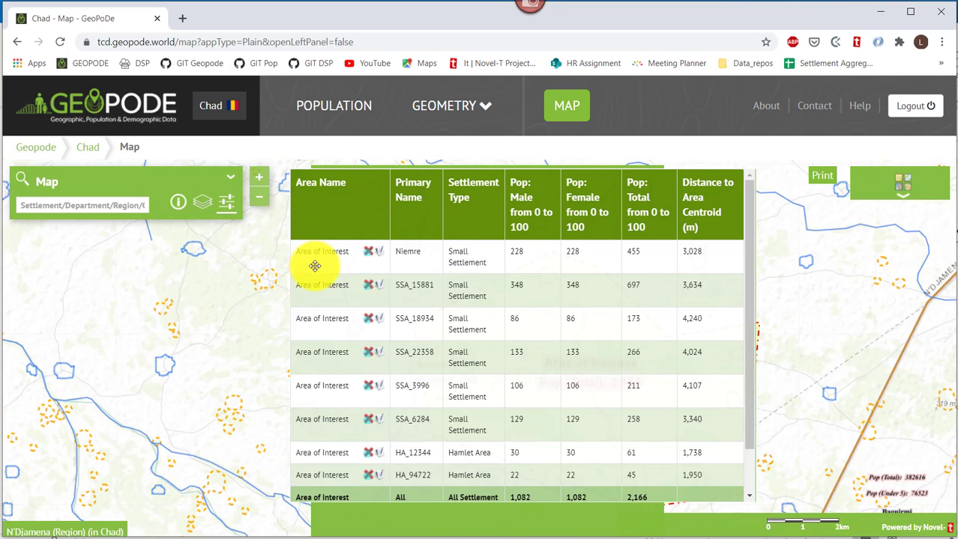
Export the areas table to PopulationAreas.xls and open it in Excel.
left_click_drag(361, 201, 373, 285)
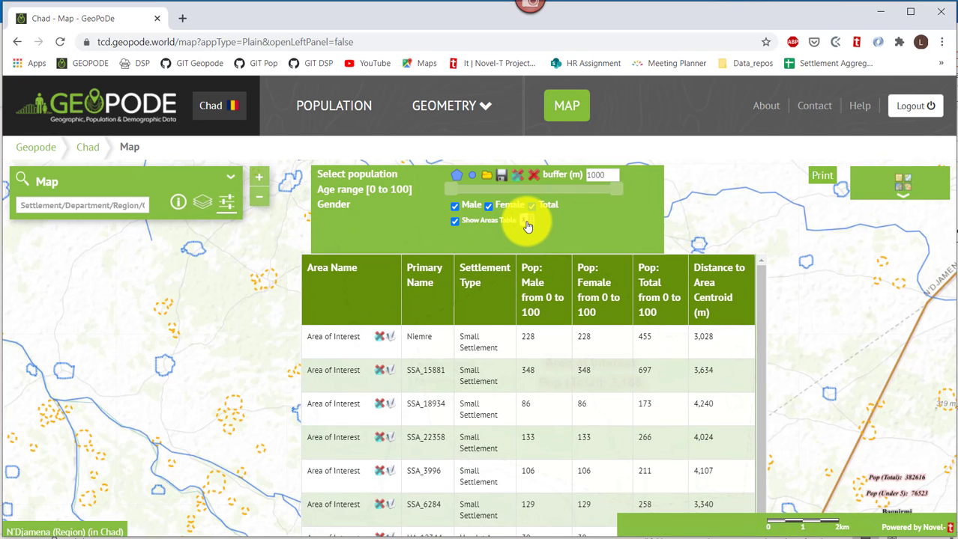
left_click(526, 222)
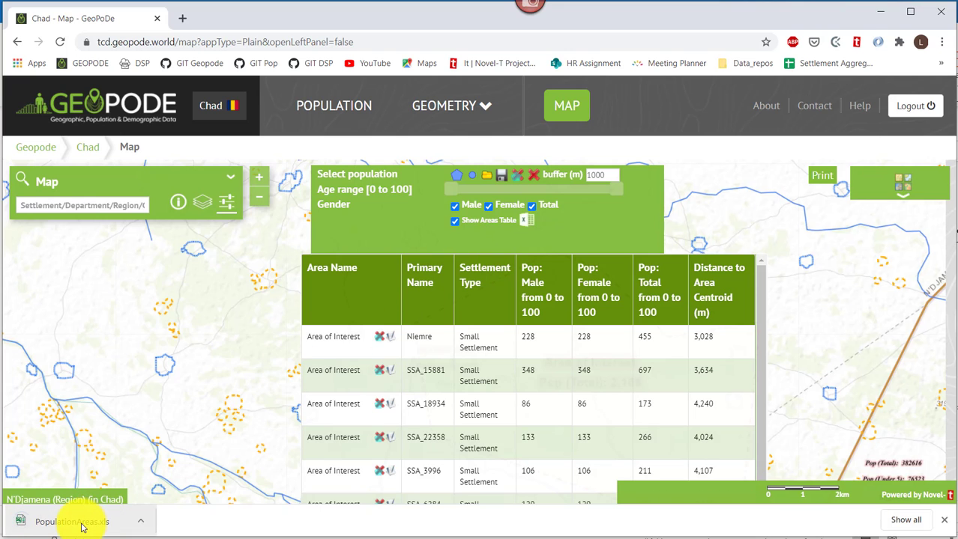
left_click(83, 526)
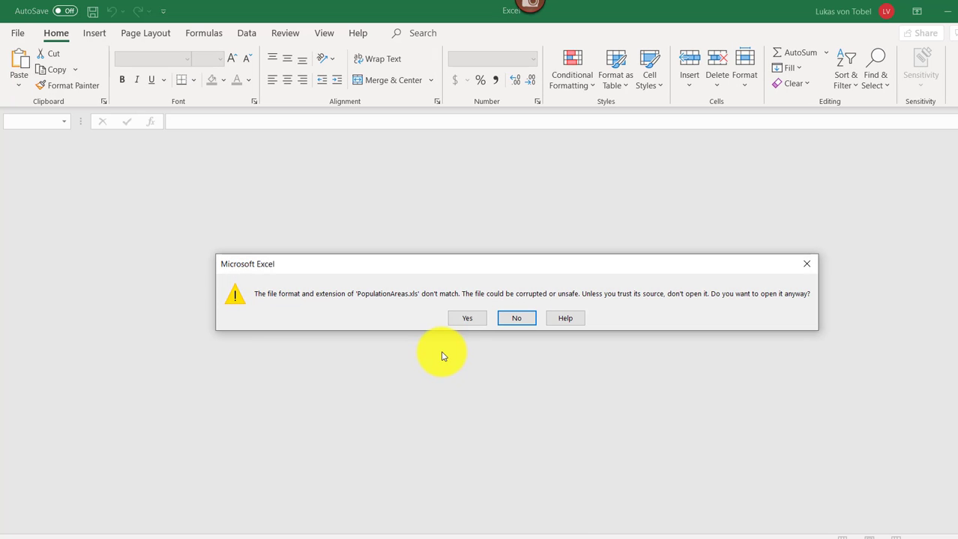
Open PopulationAreas.xls past the format warning and select the A1:G11 table of eight settlements, 2,166 people.
left_click(466, 318)
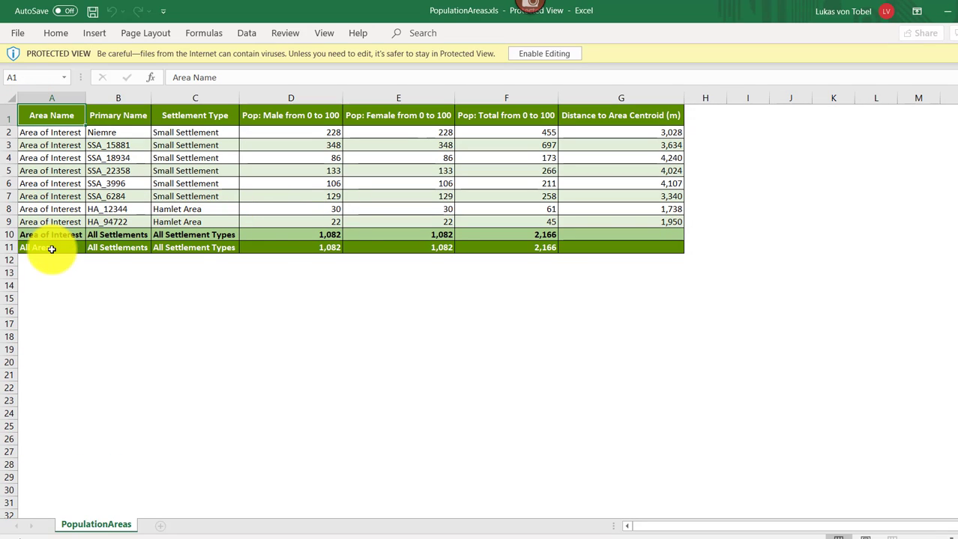
mouse_move(51, 249)
left_mouse_down()
mouse_move(619, 222)
mouse_move(656, 120)
left_mouse_up()
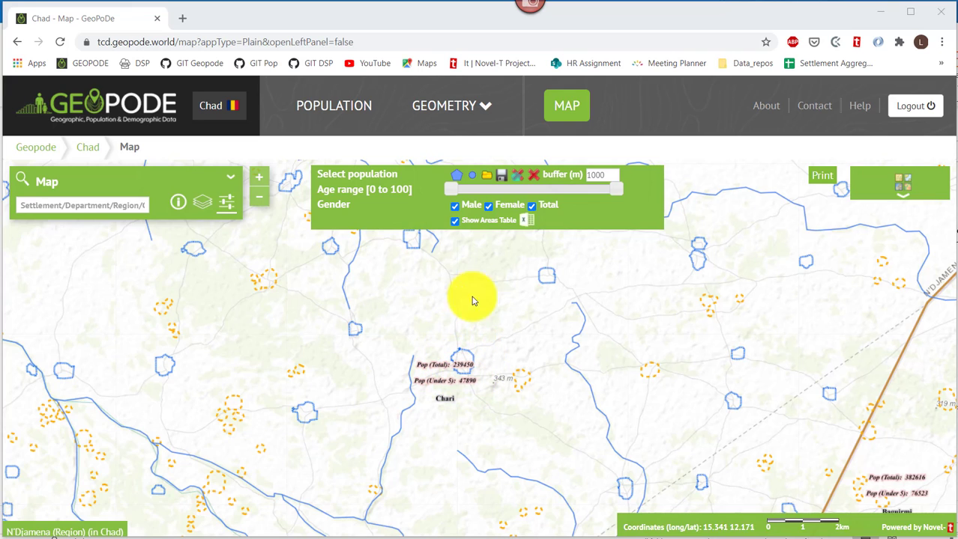
Query a circular area near Chari and bring up the Area of Interest settlement table, Niemre 455 people.
left_click(472, 178)
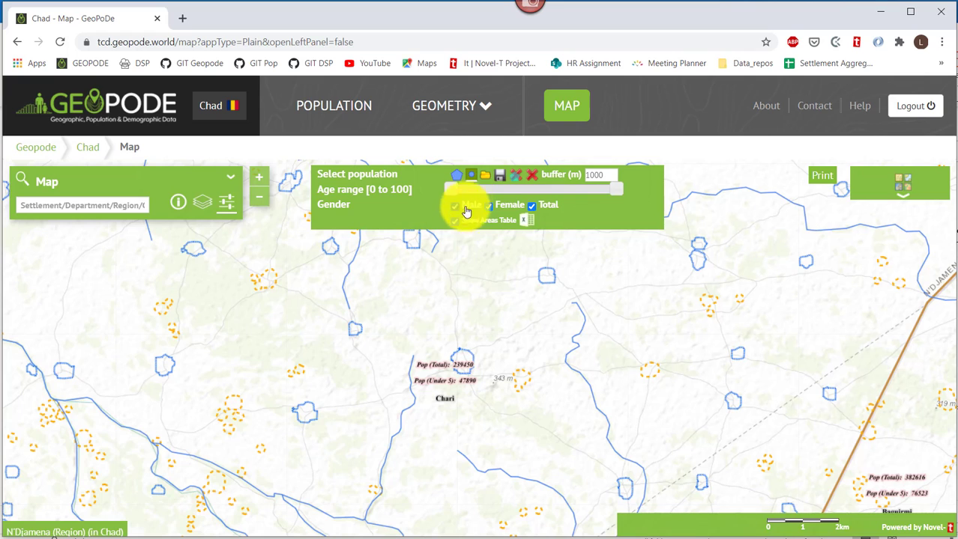
left_click(463, 365)
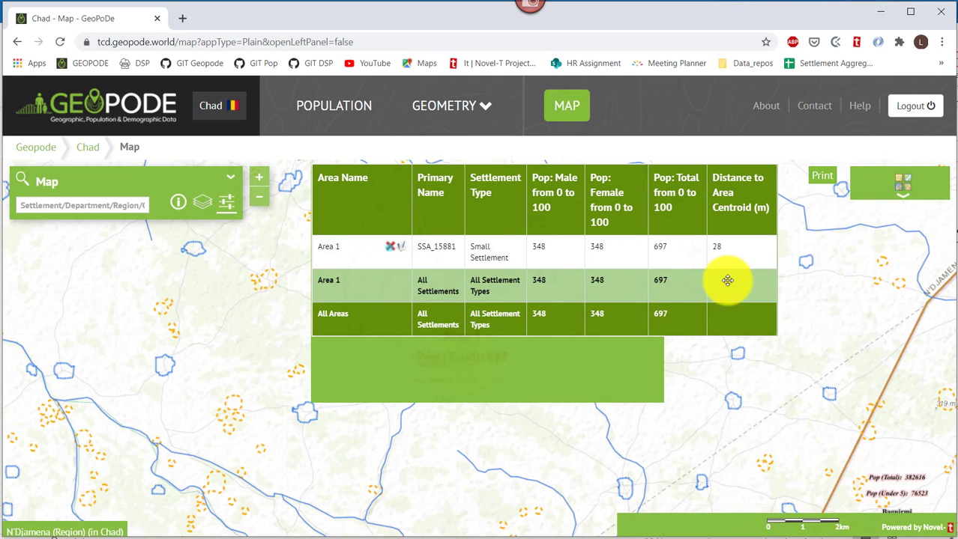
left_click_drag(370, 193, 380, 249)
left_click(412, 310)
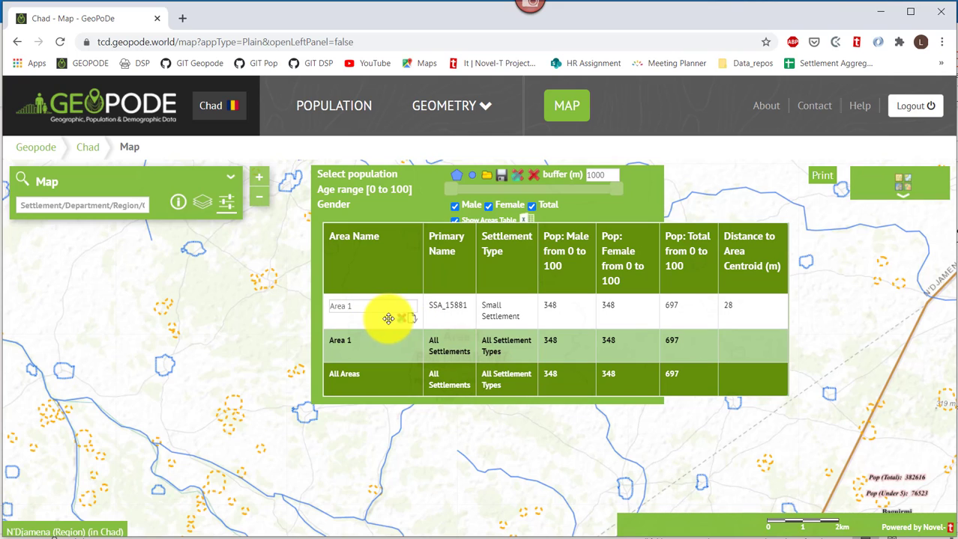
left_click(400, 321)
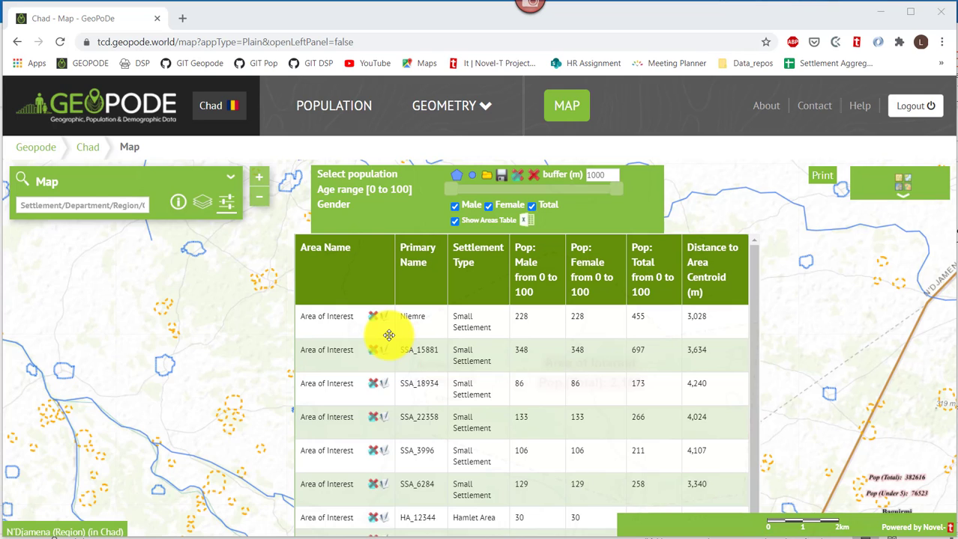
Export the area as Population.kml and add its Population Areas layer to a QGIS map.
left_click(502, 180)
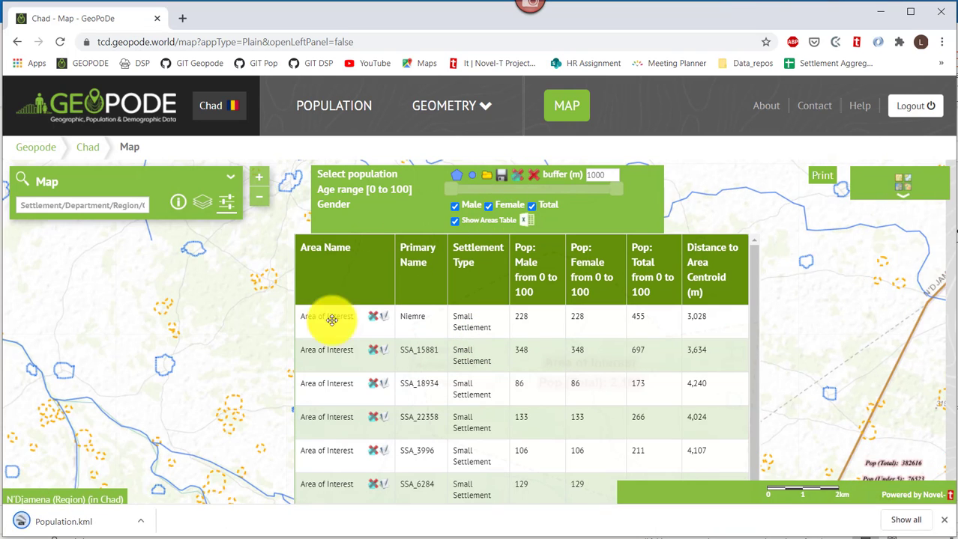
left_click(65, 529)
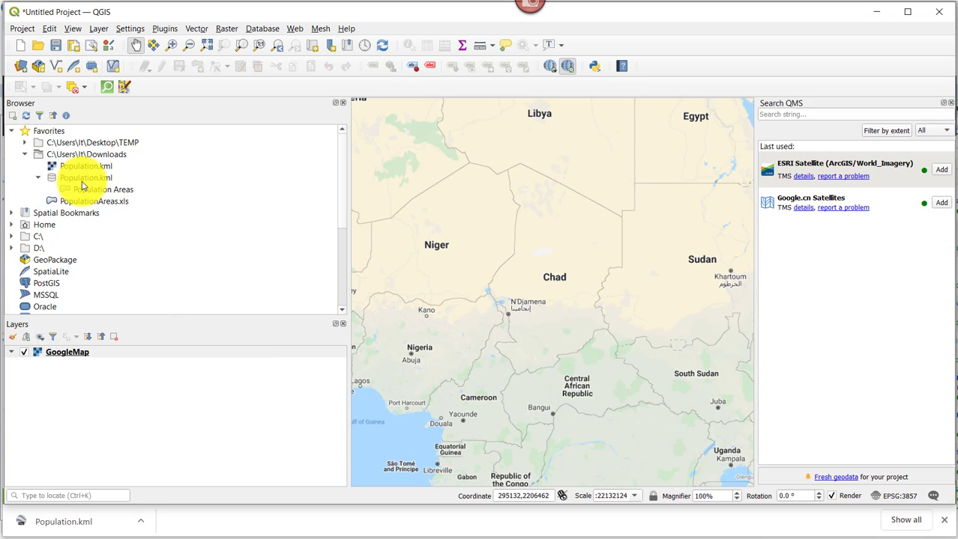
left_click(82, 180)
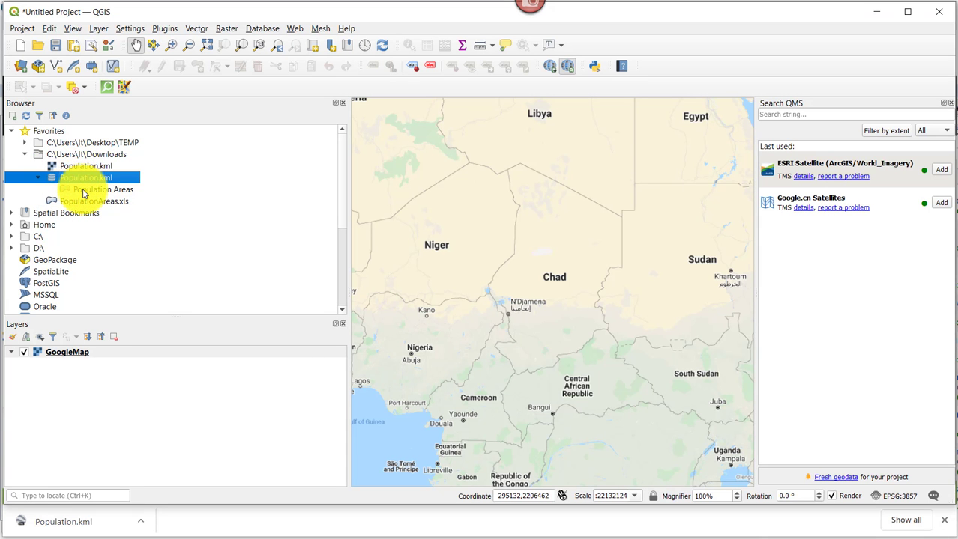
left_click_drag(83, 189, 560, 293)
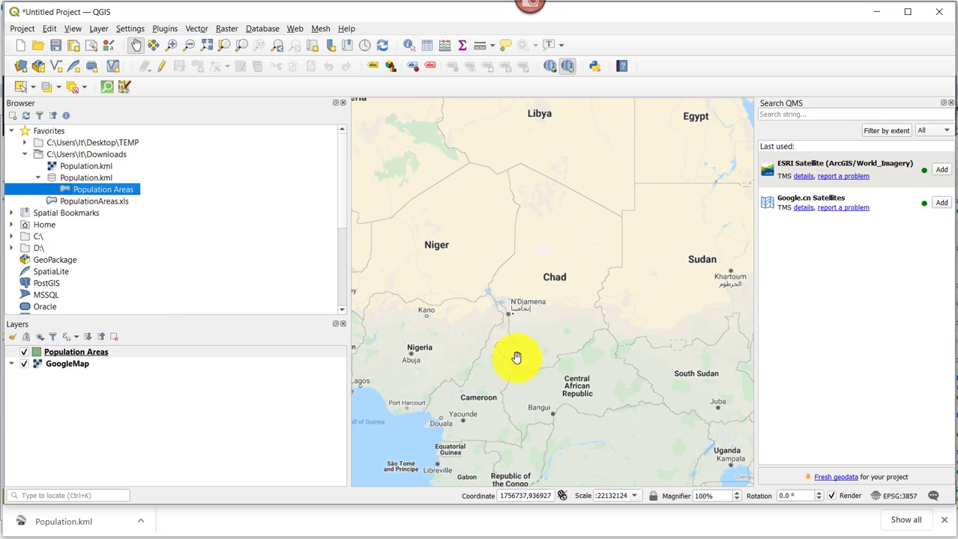
Zoom and pan onto the Population Areas polygon north-east of Linia, closing the Search QMS panel.
scroll(563, 318, "up", 3)
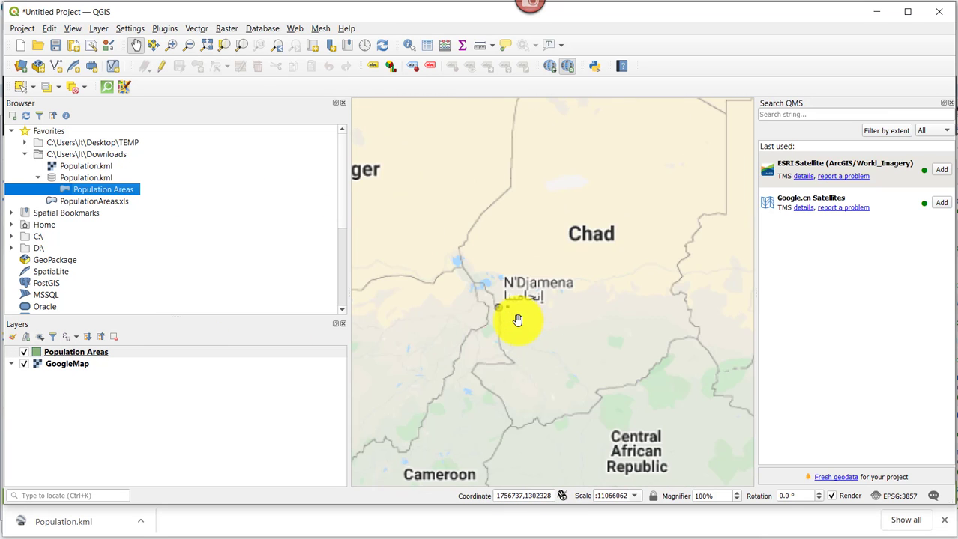
scroll(510, 289, "up", 1)
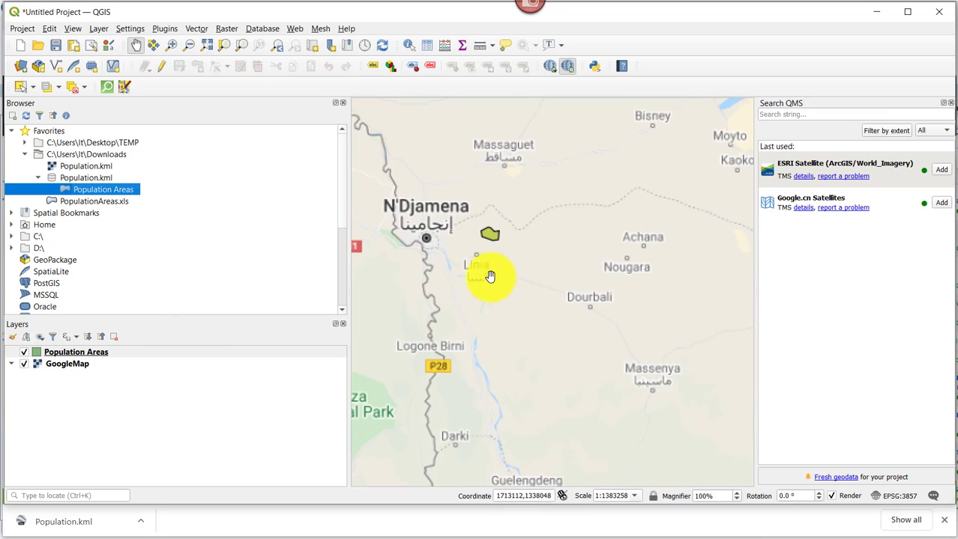
left_click_drag(467, 265, 488, 311)
scroll(494, 308, "up", 2)
left_click_drag(553, 280, 549, 368)
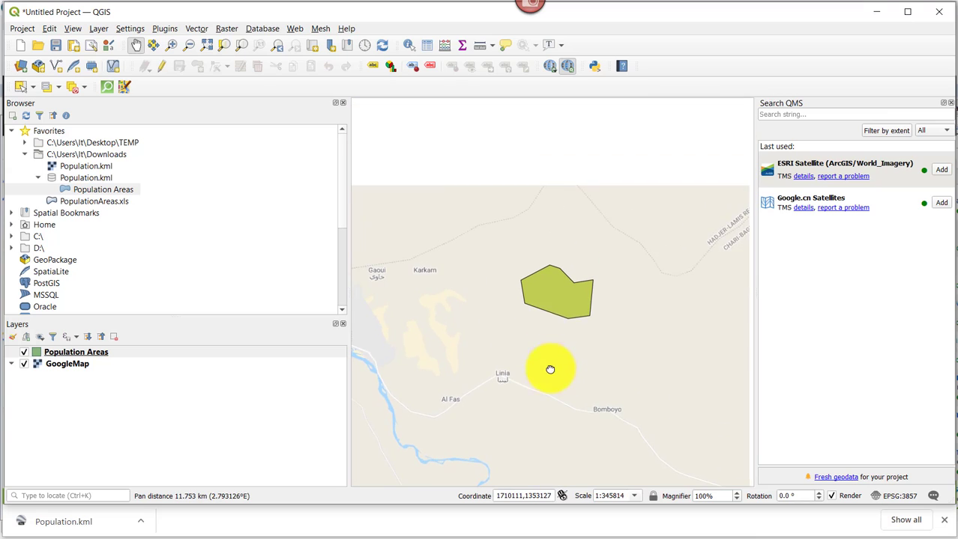
scroll(560, 306, "up", 1)
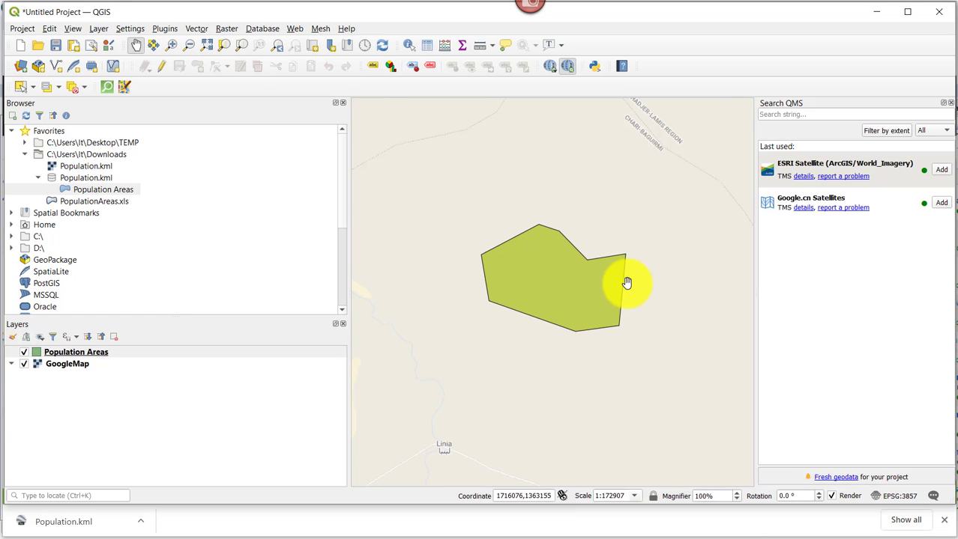
left_click_drag(627, 283, 656, 220)
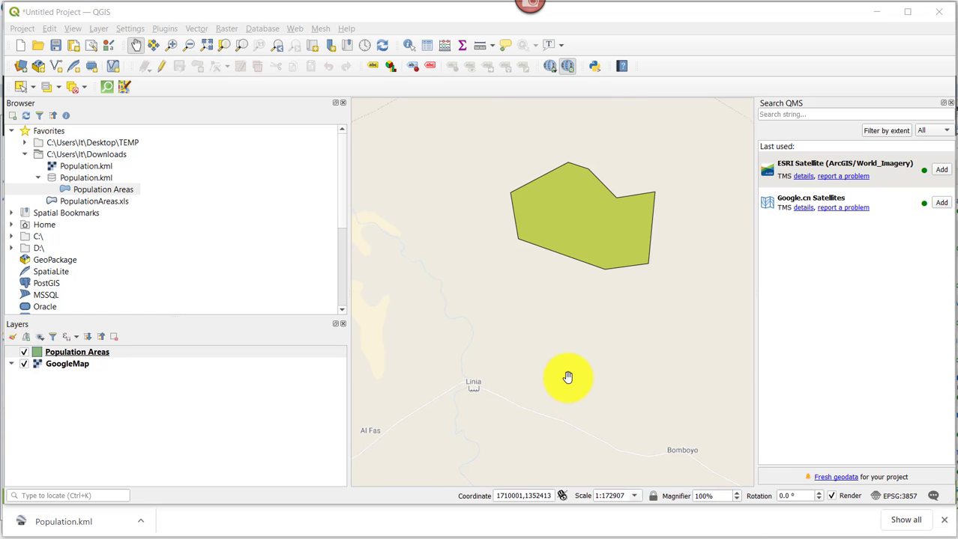
left_click(950, 103)
left_click_drag(697, 308, 584, 280)
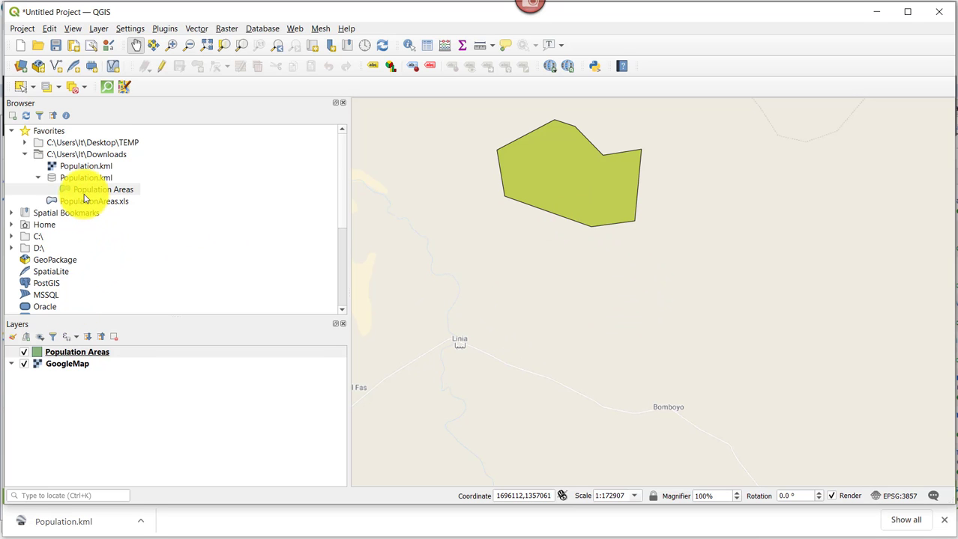
Add the Google Satellite XYZ layer and keep Population Areas above it in the layer order.
scroll(84, 198, "down", 4)
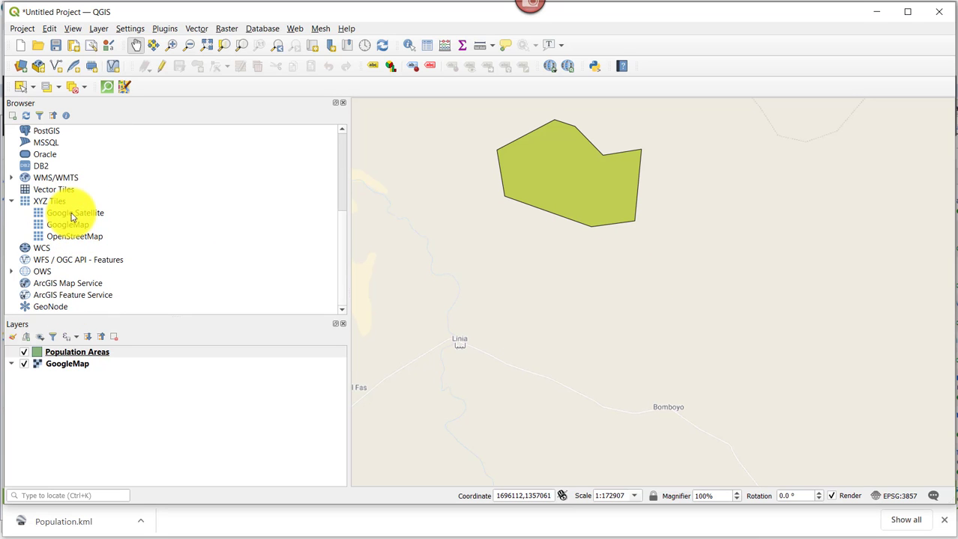
left_click_drag(73, 215, 406, 310)
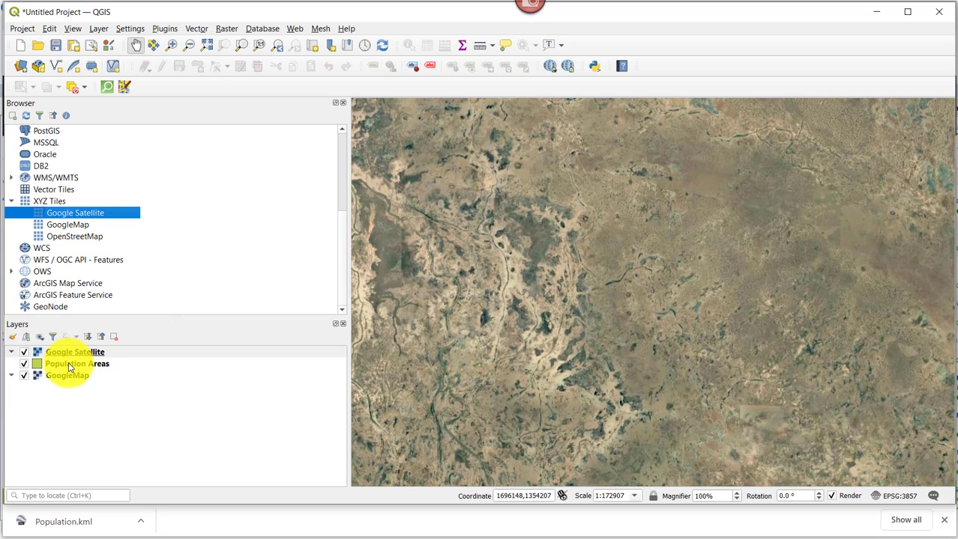
mouse_move(68, 366)
left_mouse_down()
mouse_move(61, 344)
mouse_move(58, 375)
left_mouse_up()
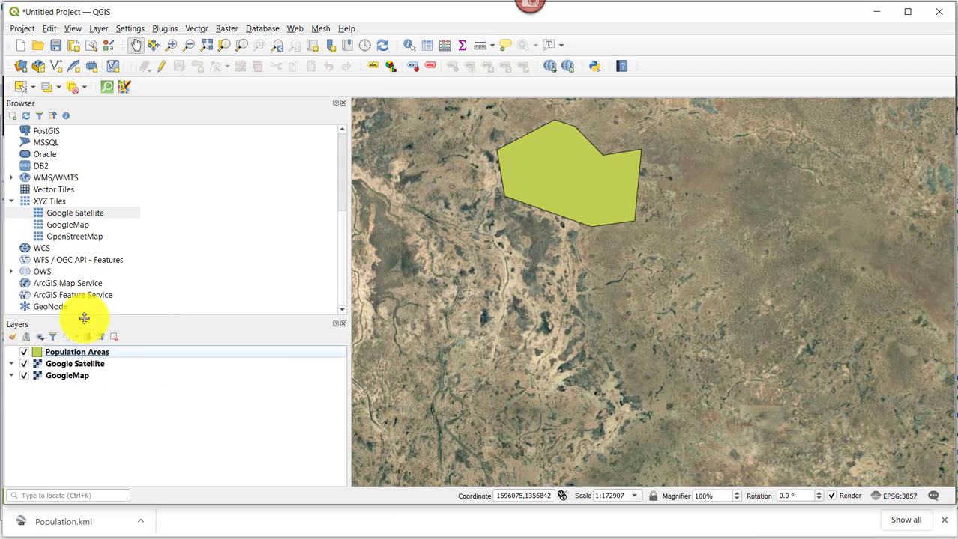
left_click(68, 350)
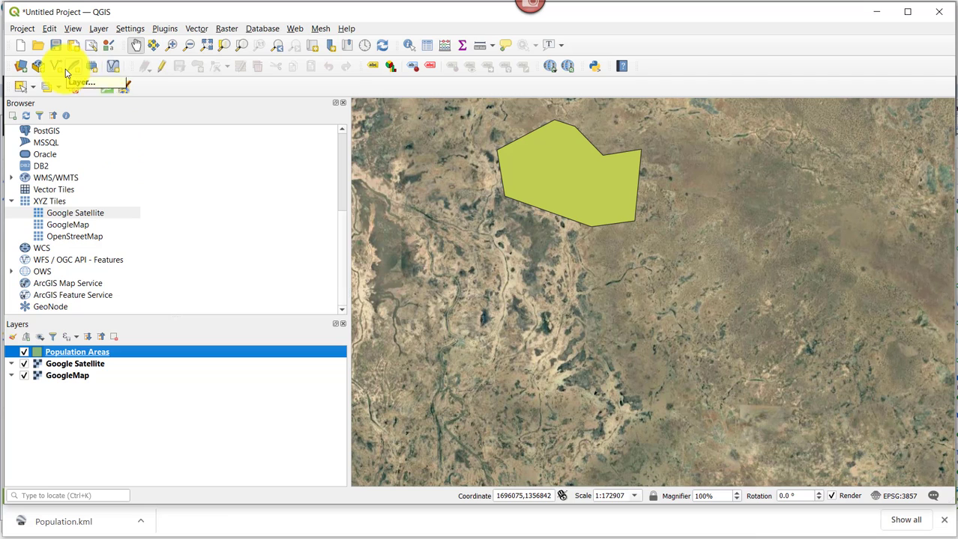
Put Population Areas into editing and digitize a four-corner polygon named area 2.
left_click(161, 66)
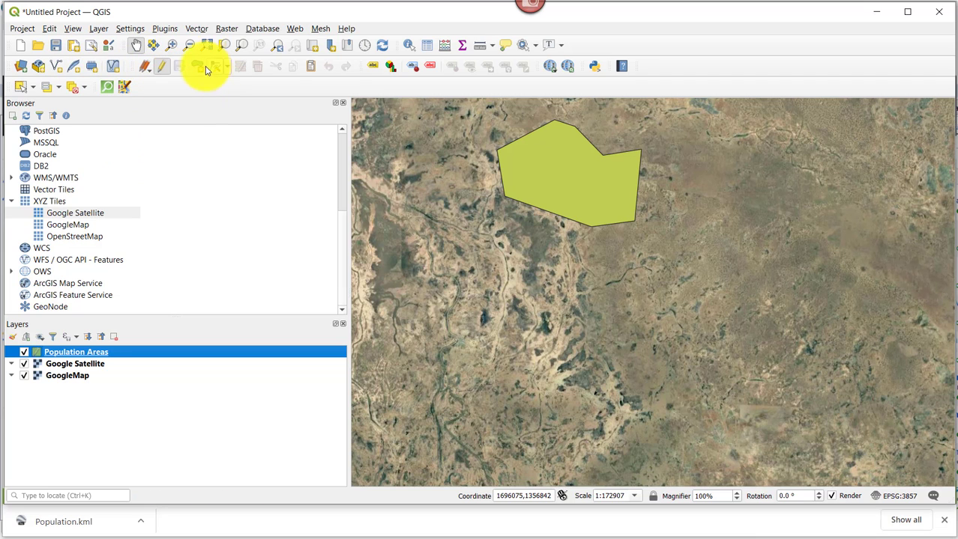
left_click(198, 66)
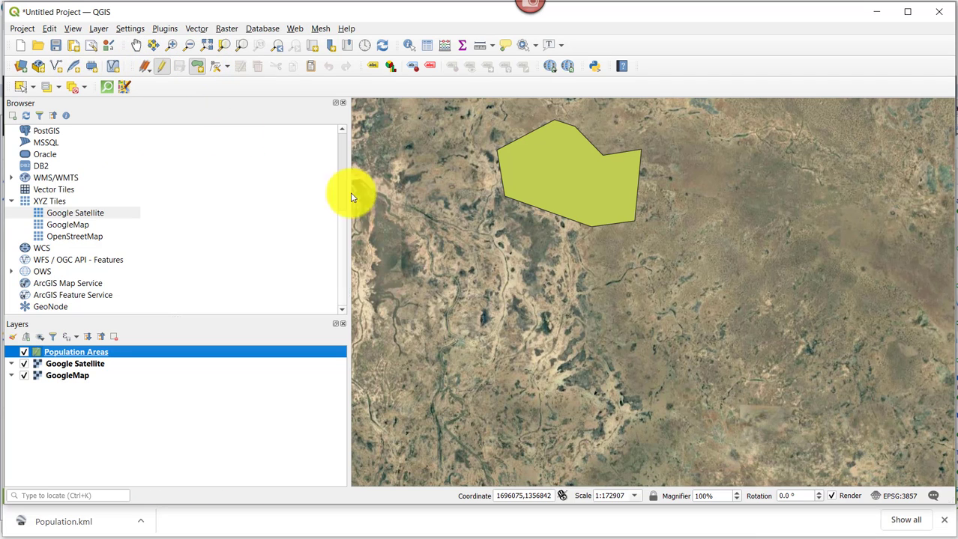
left_click(574, 294)
left_click(489, 322)
left_click(523, 407)
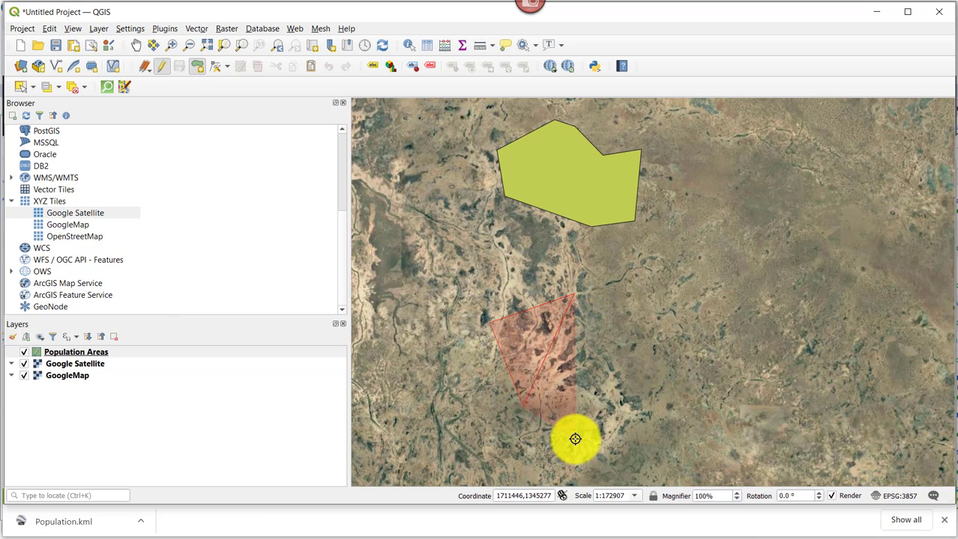
left_click(575, 439)
right_click(671, 401)
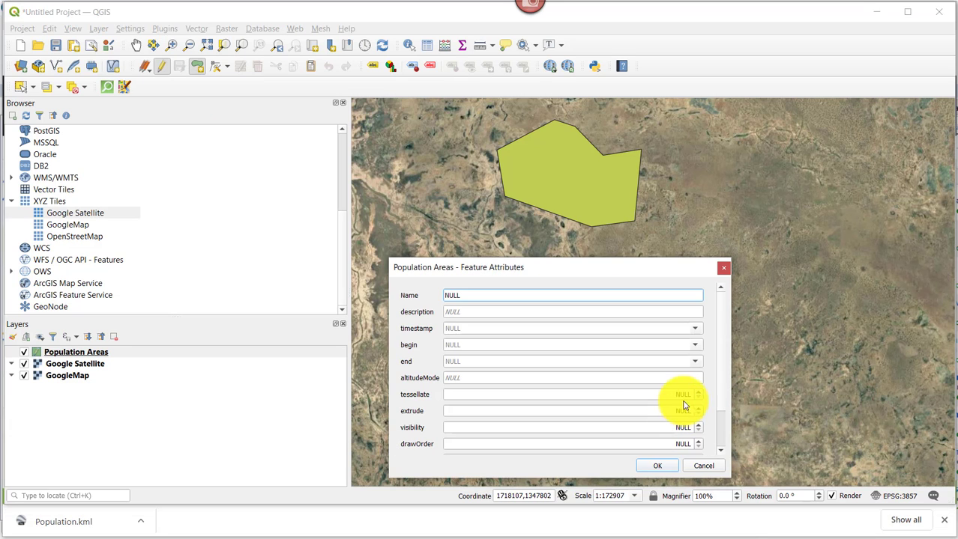
left_click_drag(458, 294, 408, 294)
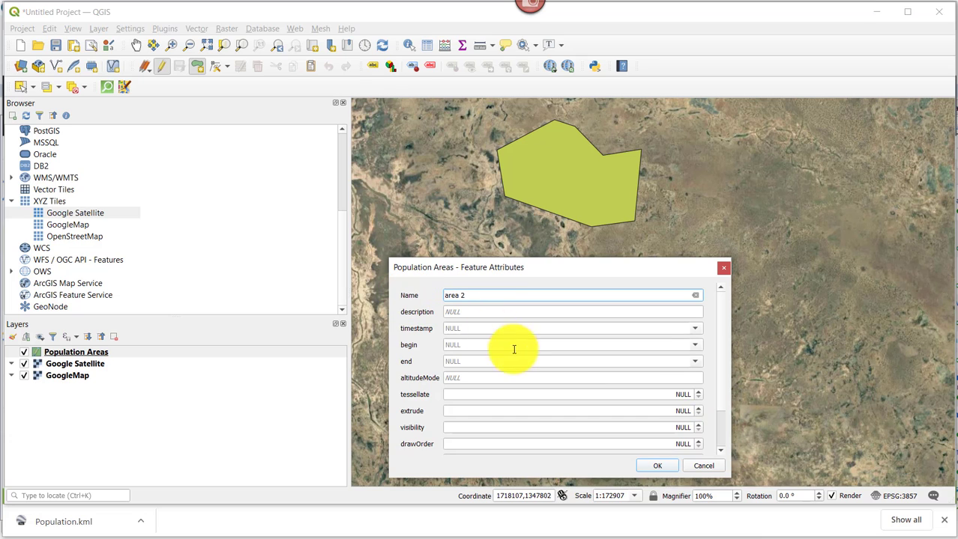
left_click(657, 465)
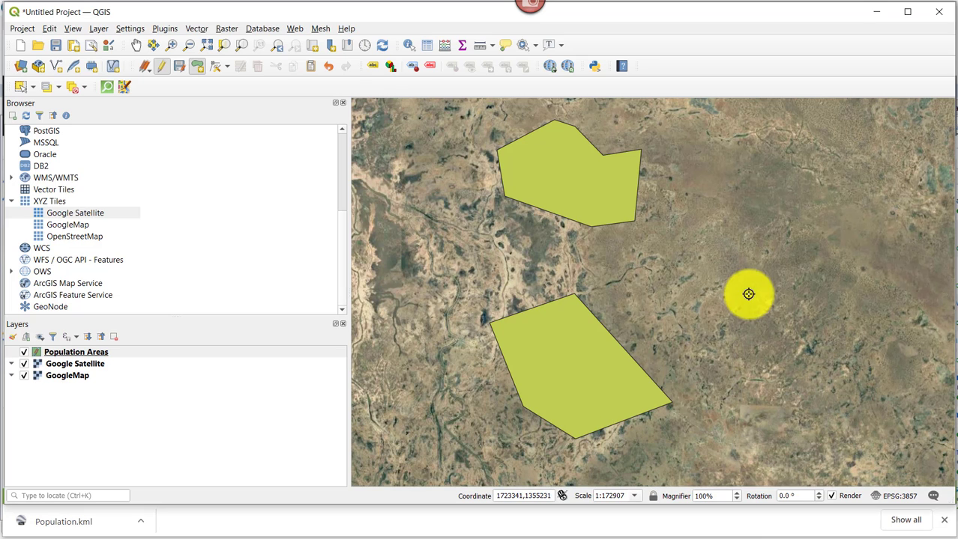
Digitize a five-corner polygon named area3 east of the others, then toggle editing off.
left_click(829, 261)
left_click(790, 350)
left_click(846, 437)
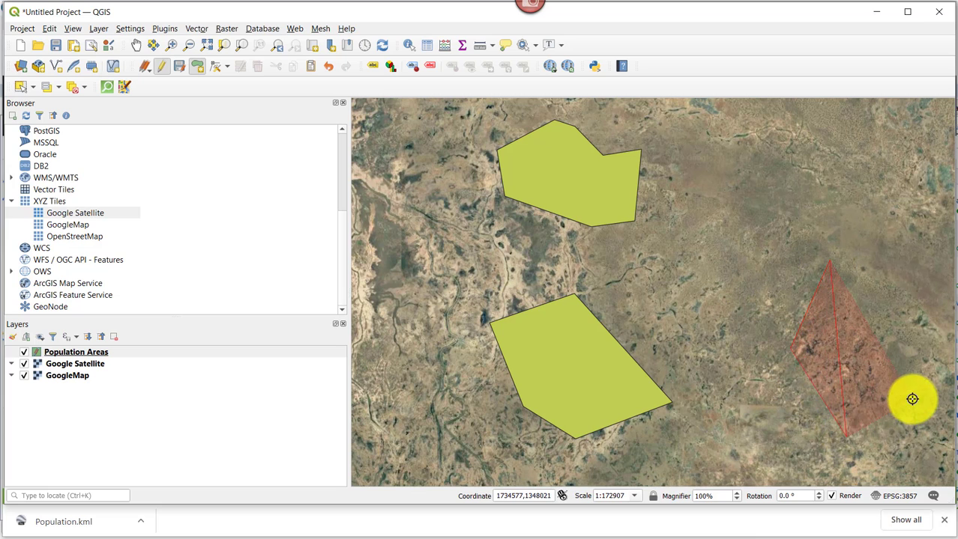
left_click(914, 397)
left_click(921, 298)
right_click(921, 298)
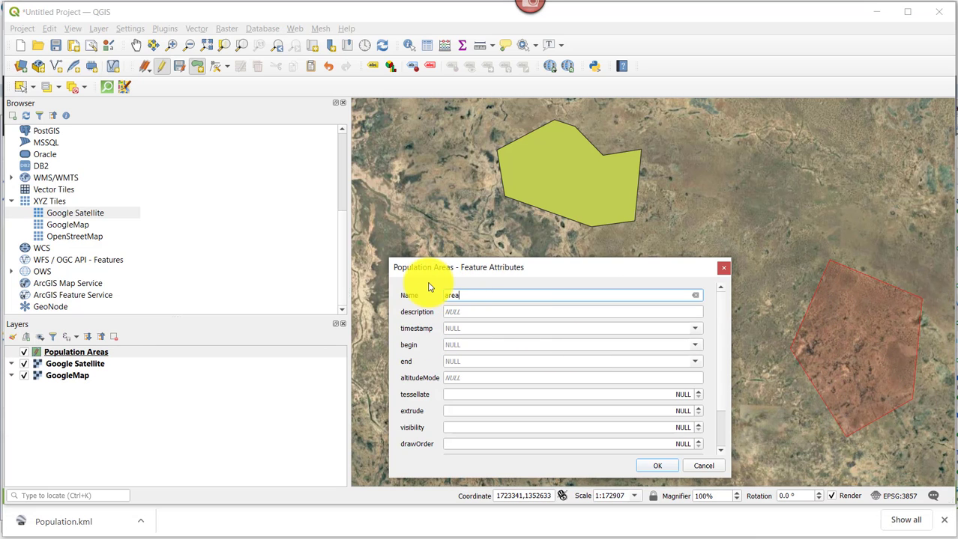
type("area3")
left_click(657, 465)
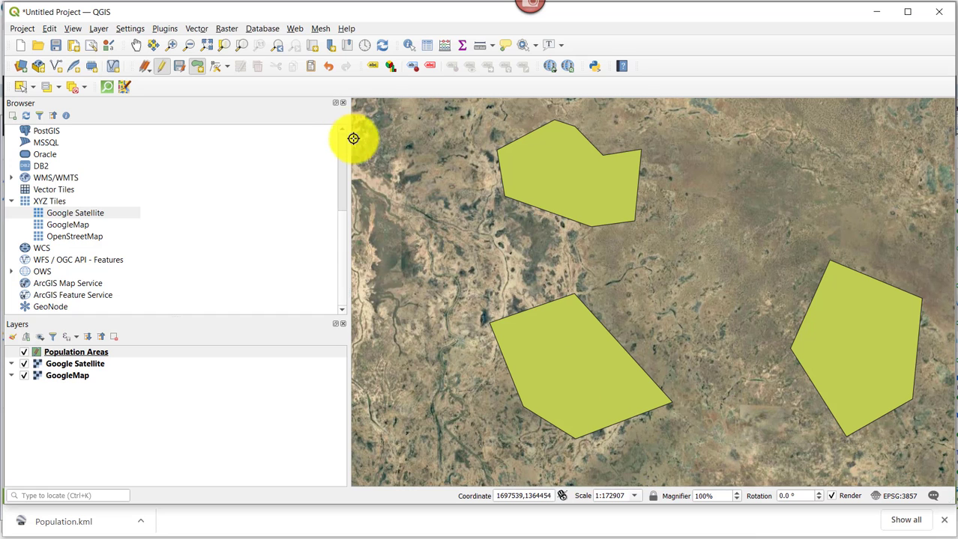
left_click(163, 66)
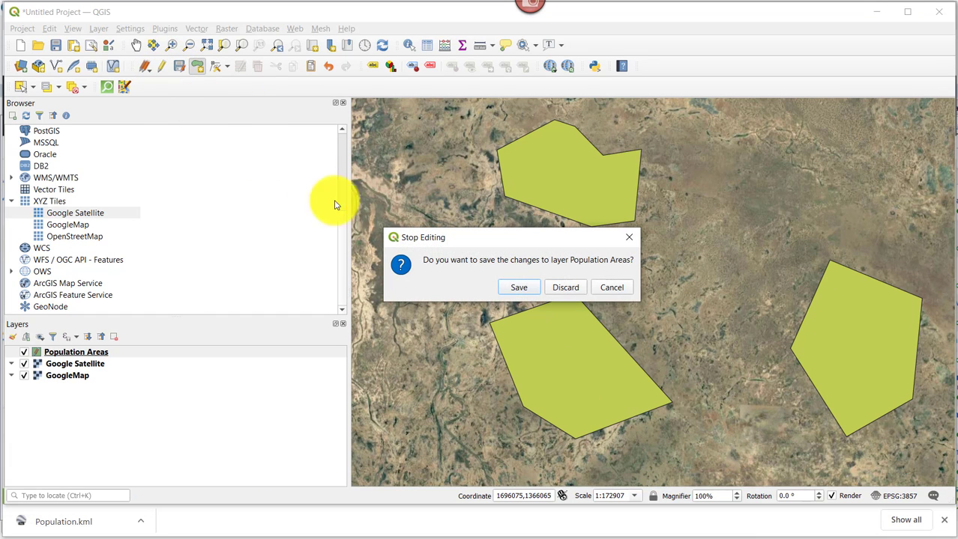
Save the Population Areas edits when stopping the editing session.
left_click(517, 287)
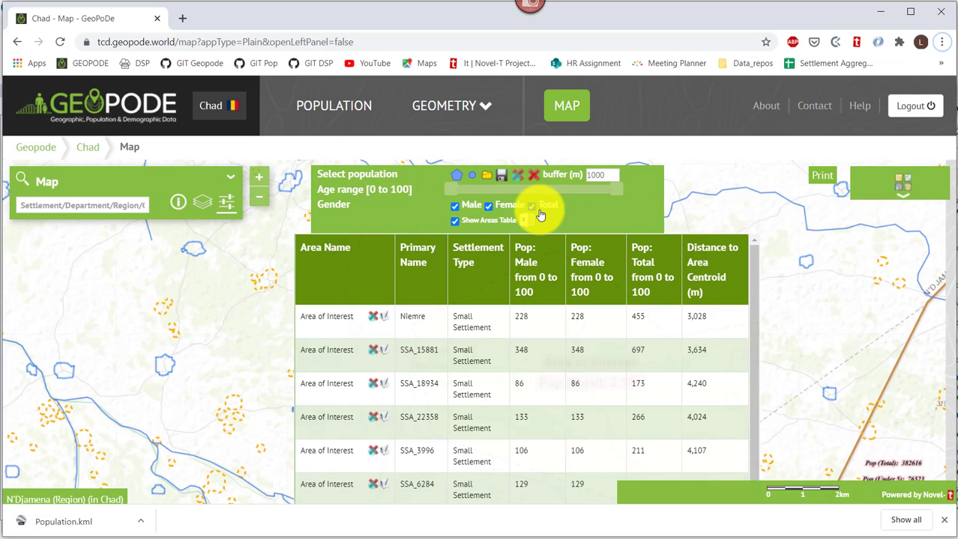
Upload Population.kml from Downloads into GeoPoDe, removing the existing areas.
left_click(488, 179)
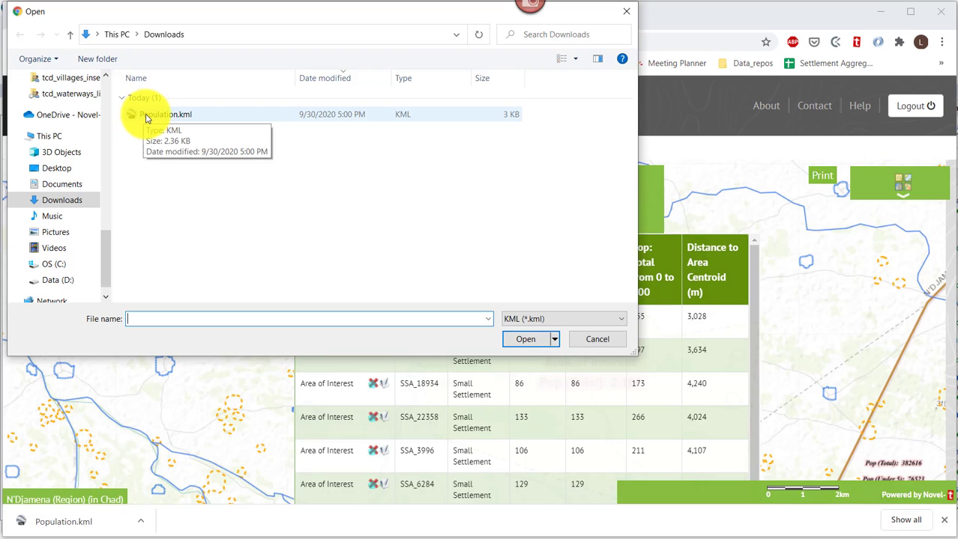
left_click(147, 117)
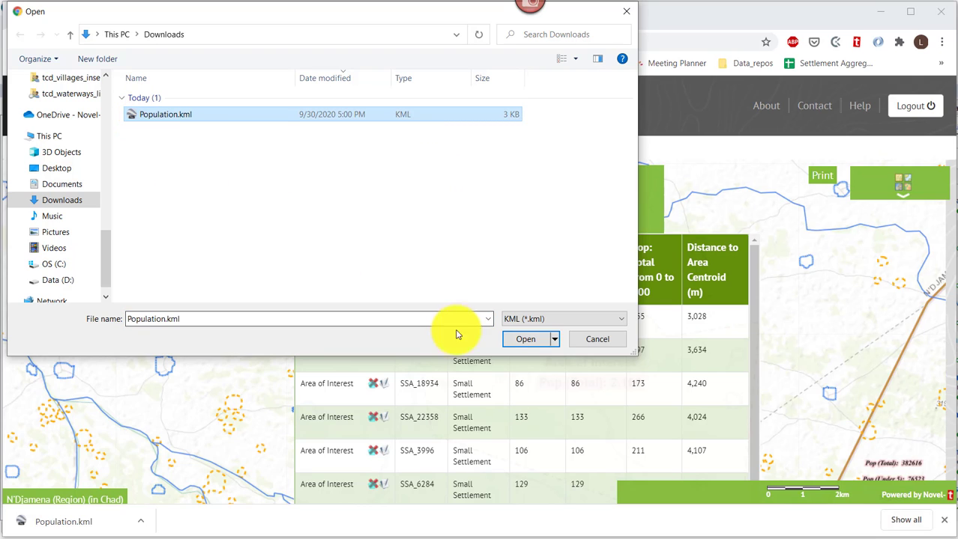
left_click(523, 338)
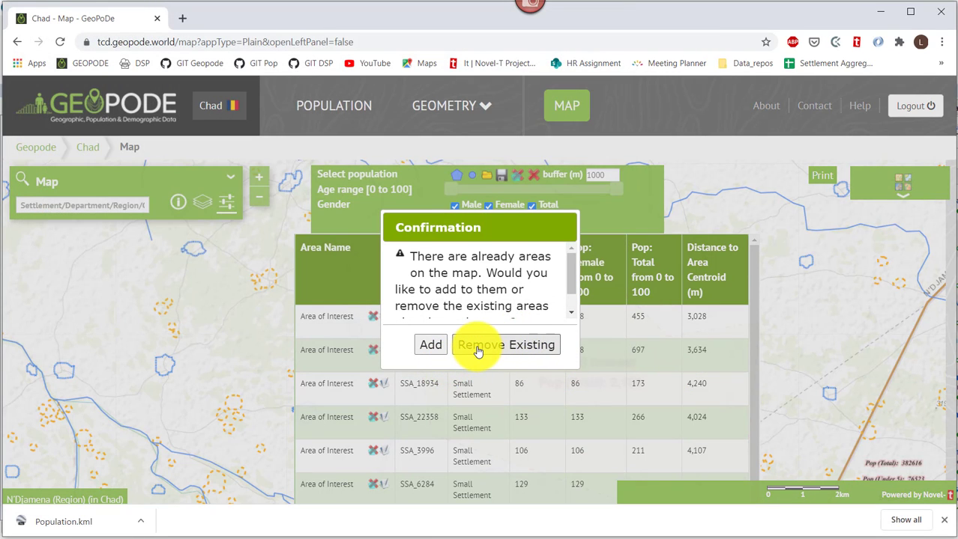
left_click(478, 349)
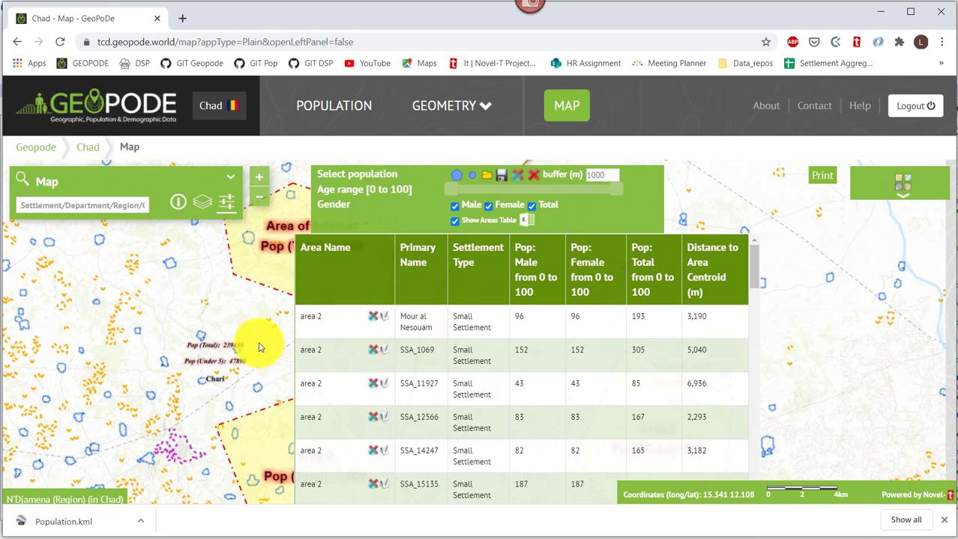
Move the table aside and view the three areas: Area of Interest 2,166, area 2 3,000, area3 808.
left_click_drag(336, 259, 652, 263)
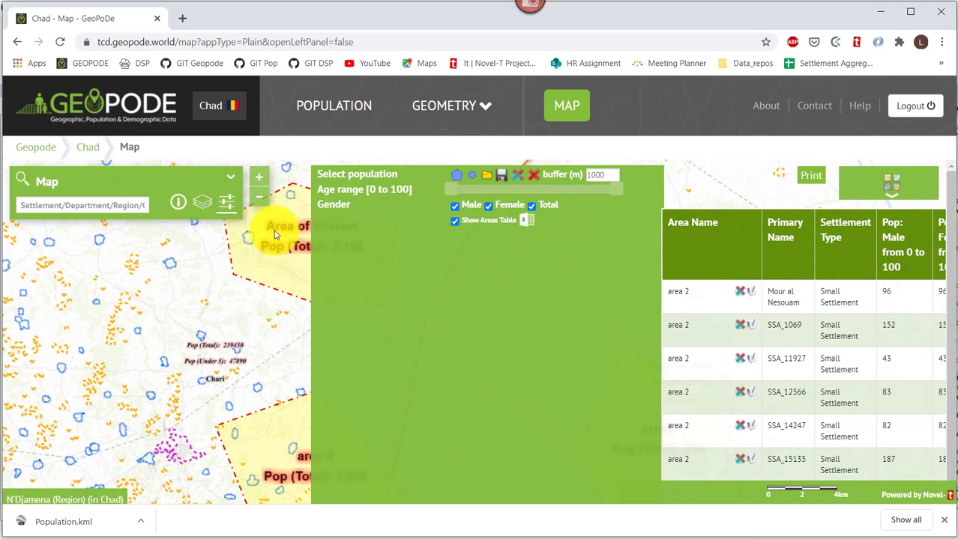
left_click(225, 203)
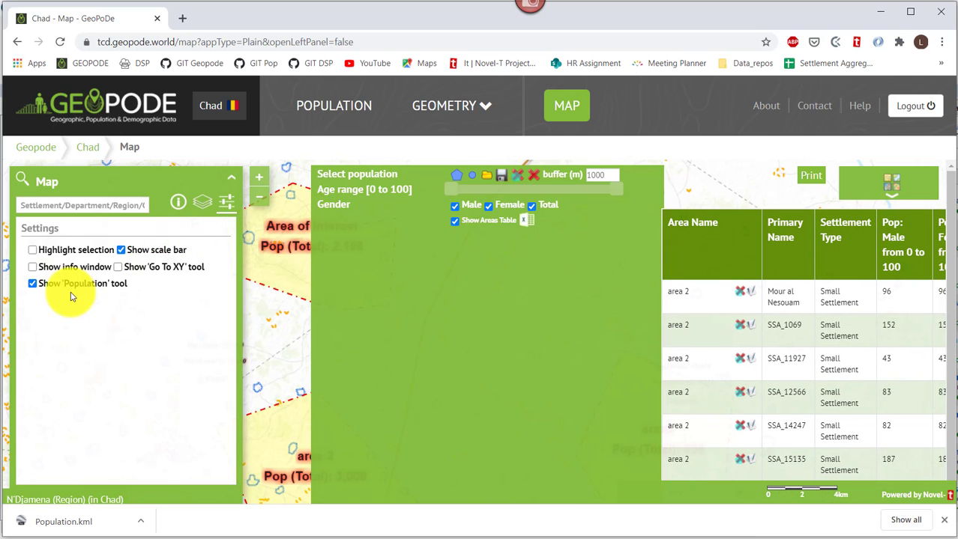
left_click(47, 284)
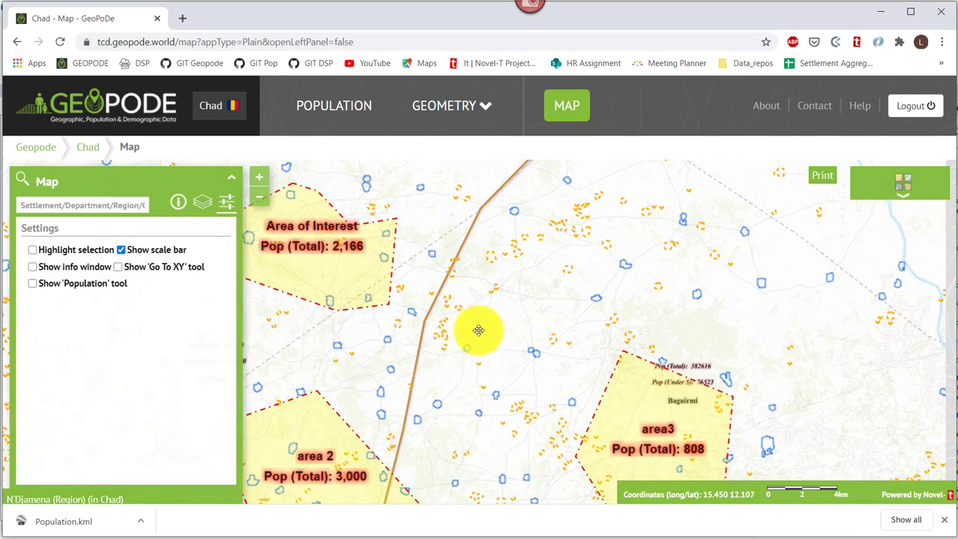
left_click_drag(479, 331, 531, 269)
scroll(524, 279, "down", 1)
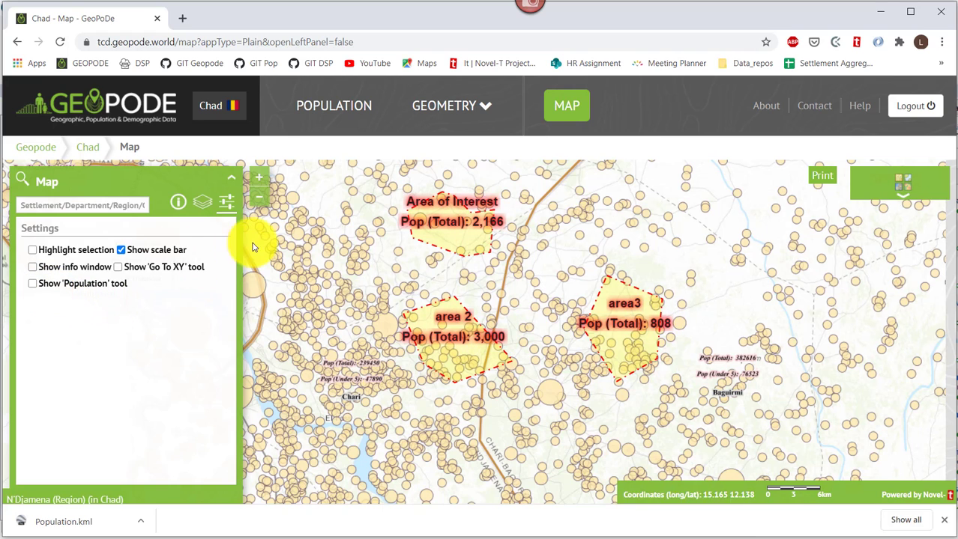
left_click(73, 289)
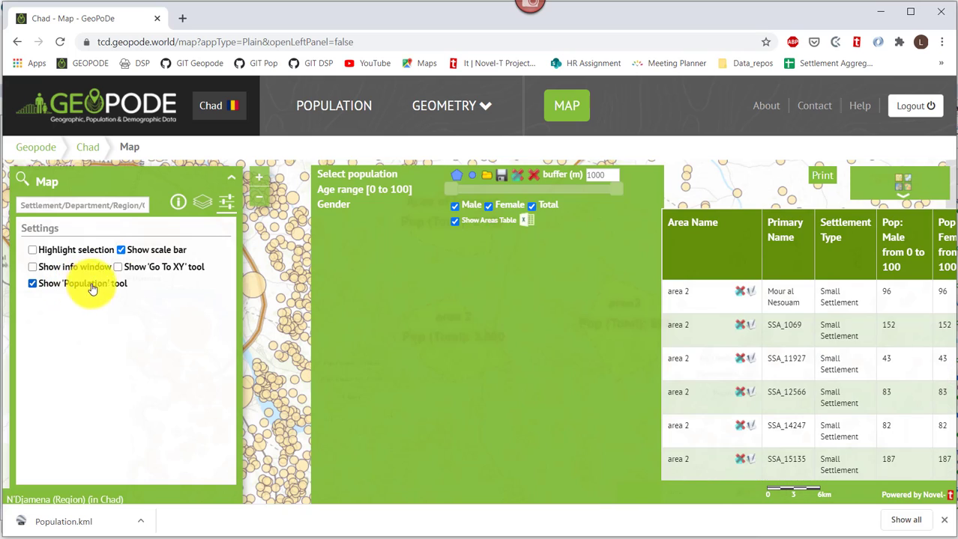
Export the three-area table to PopulationAreas (1).xls, review its 5,974-person total, then open the Population export page.
left_click(526, 223)
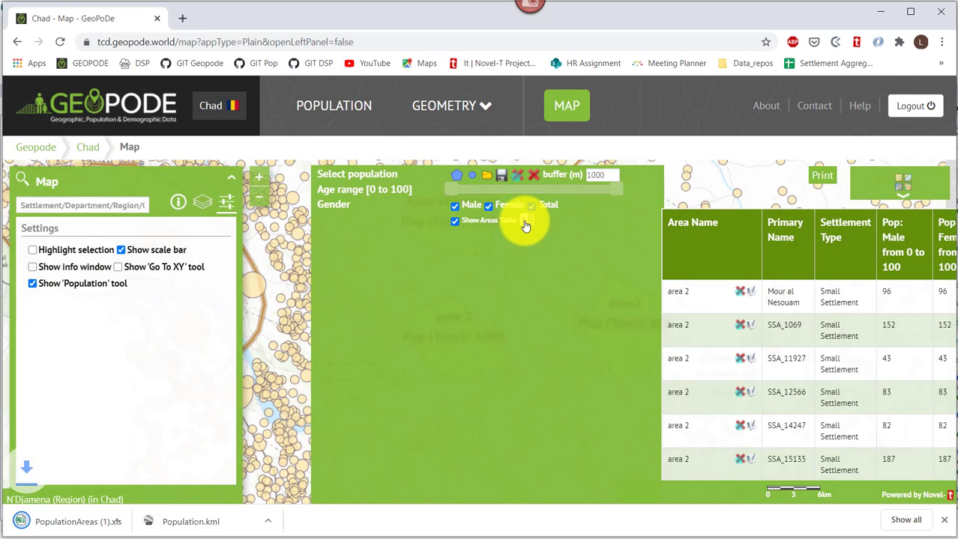
left_click(58, 523)
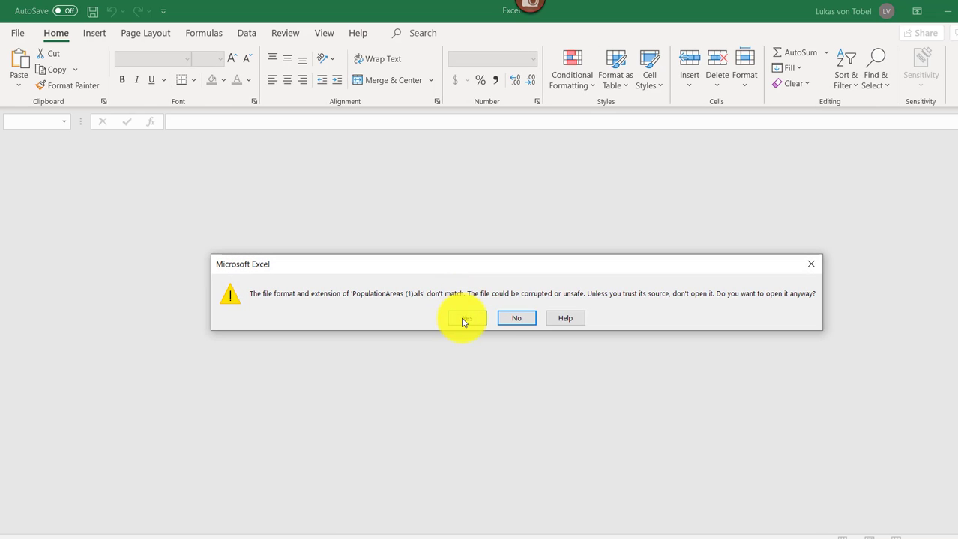
left_click(459, 317)
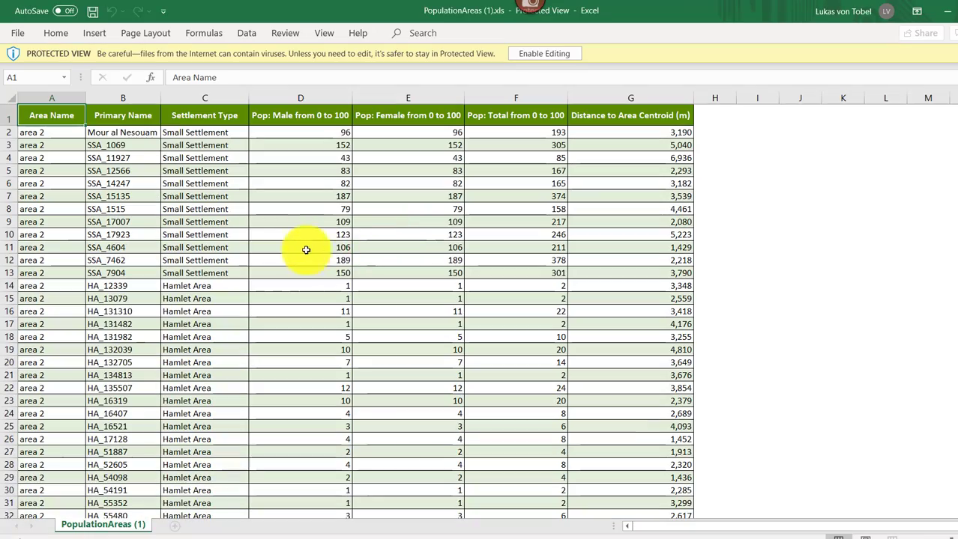
scroll(42, 135, "down", 9)
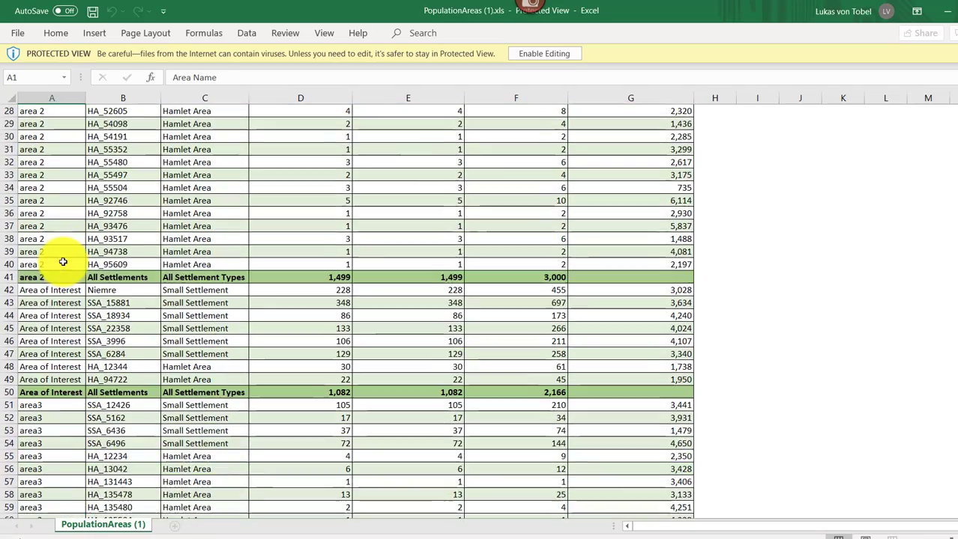
scroll(54, 296, "down", 5)
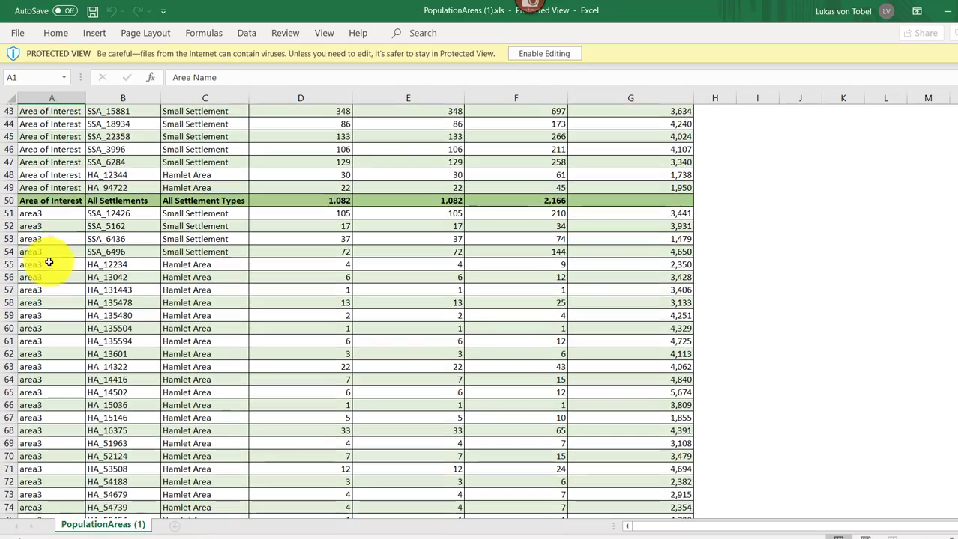
scroll(47, 365, "down", 7)
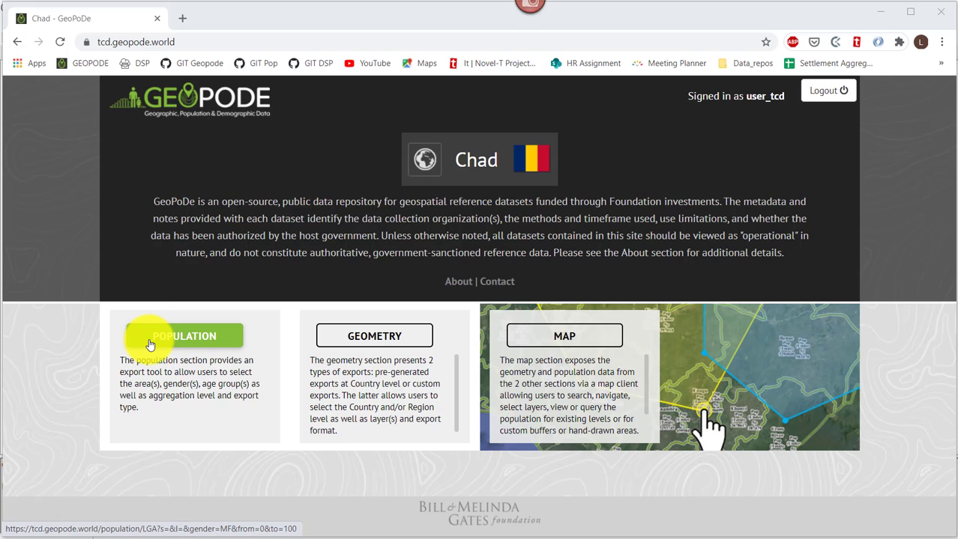
left_click(150, 345)
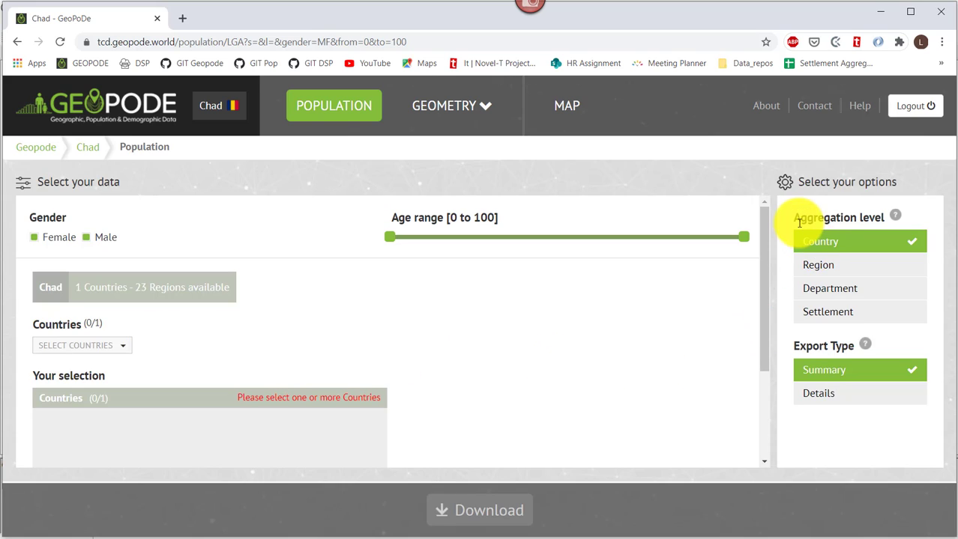
Choose Chad as the country, aggregate by Region, and limit it to the Batha region.
left_click_drag(795, 218, 888, 220)
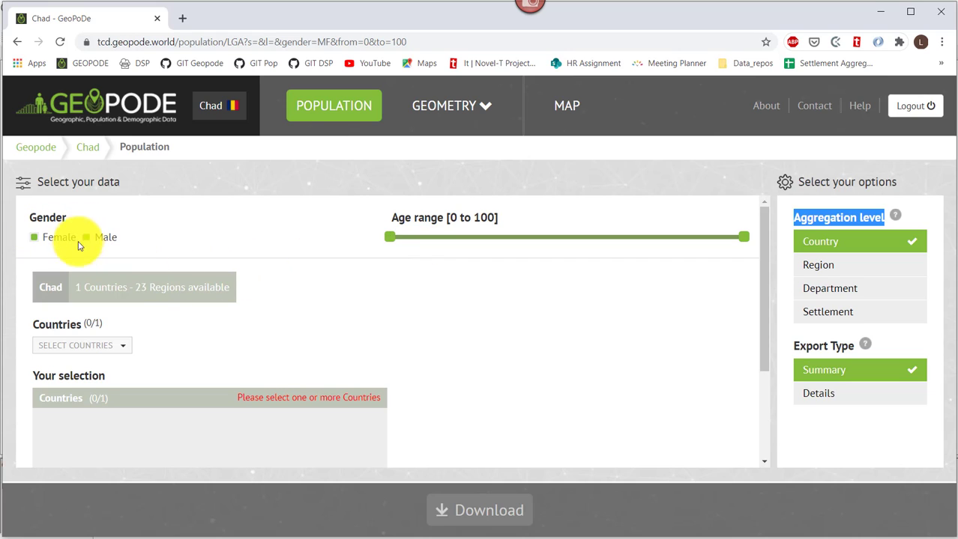
left_click(88, 346)
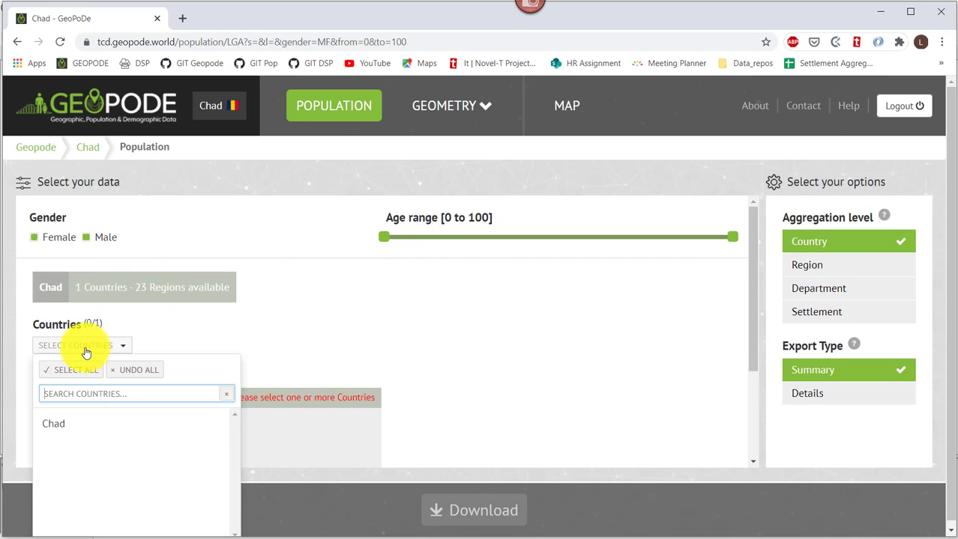
left_click(57, 425)
left_click(304, 331)
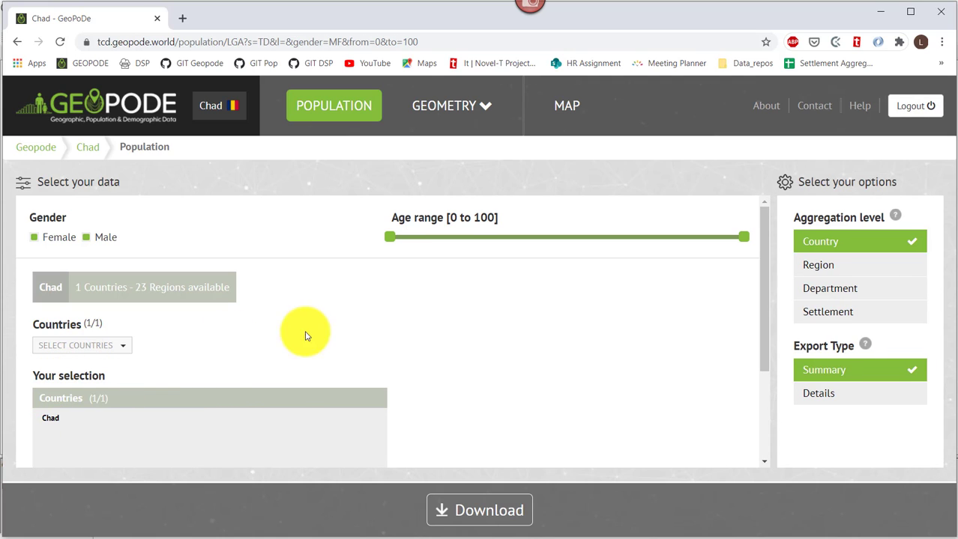
left_click(821, 267)
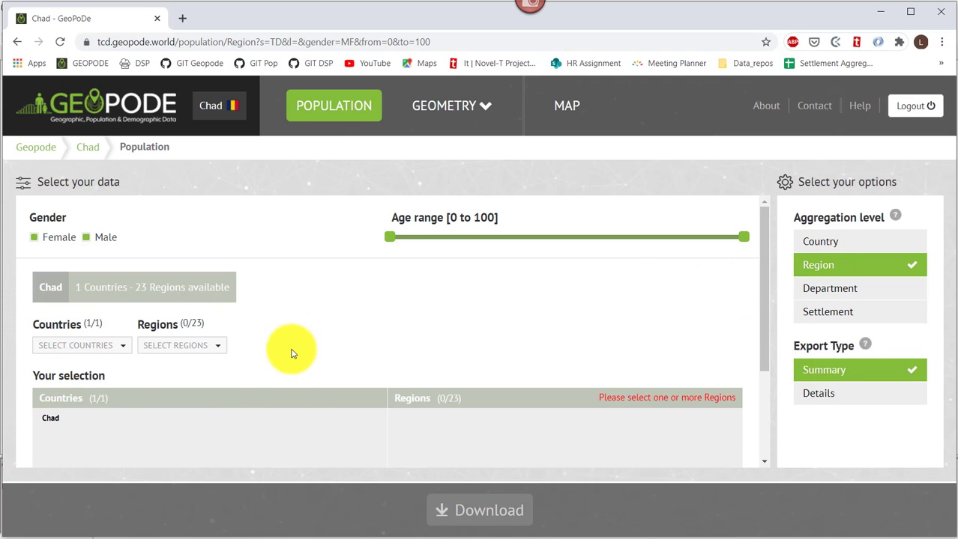
left_click(198, 346)
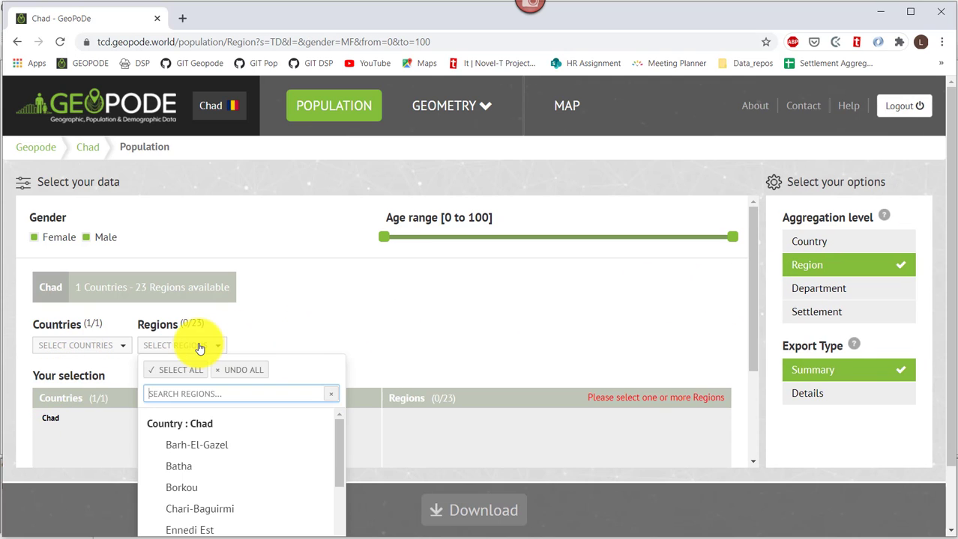
left_click(182, 473)
left_click(363, 306)
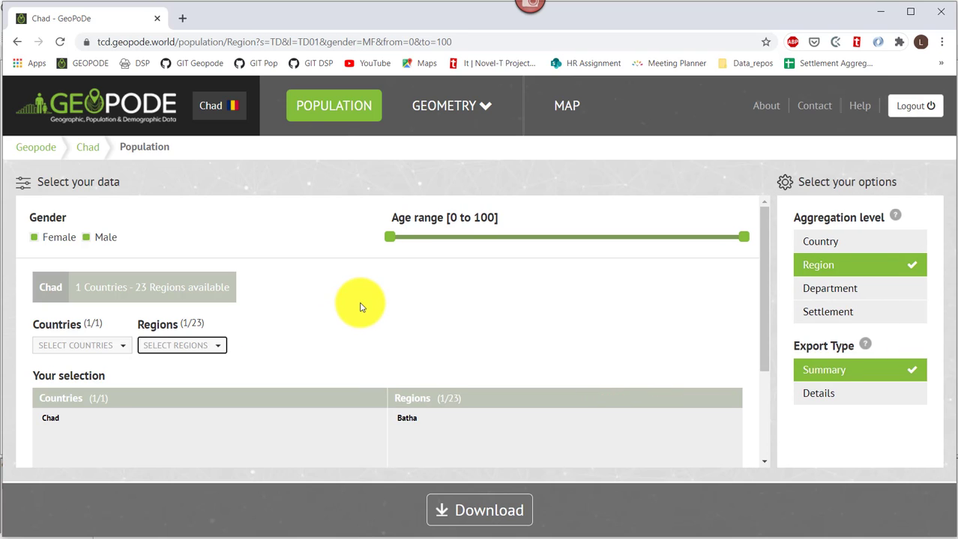
Download Batha's Details export and open population.xlsx from the download bar.
left_click(824, 394)
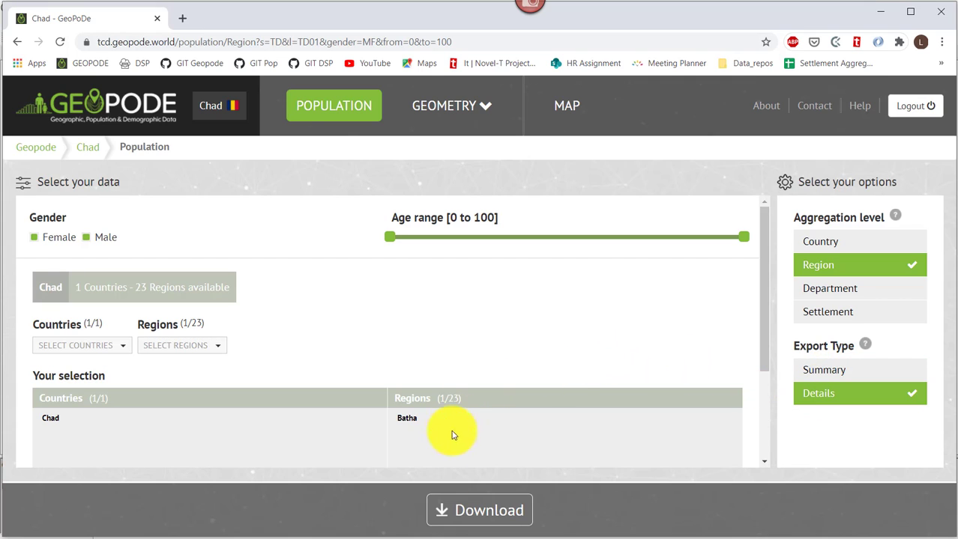
left_click(461, 514)
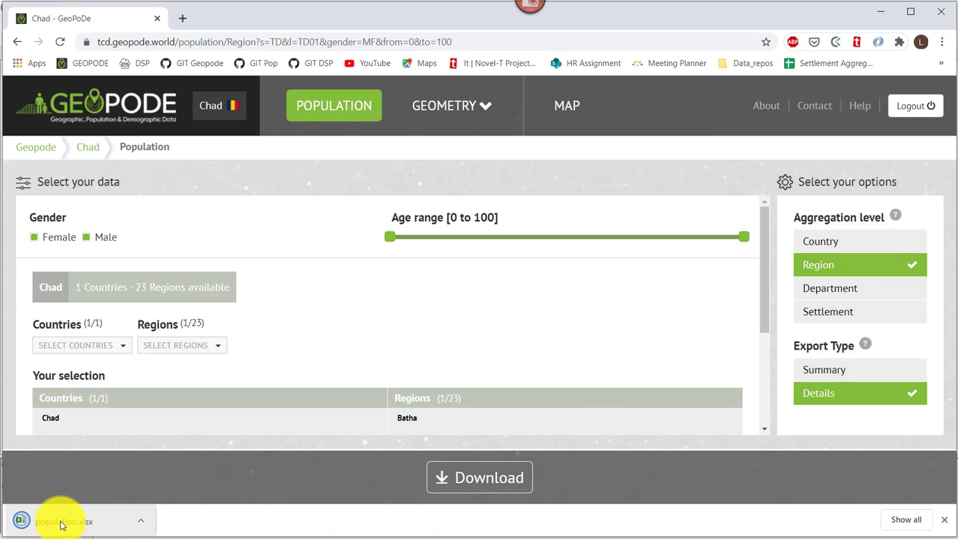
left_click(62, 523)
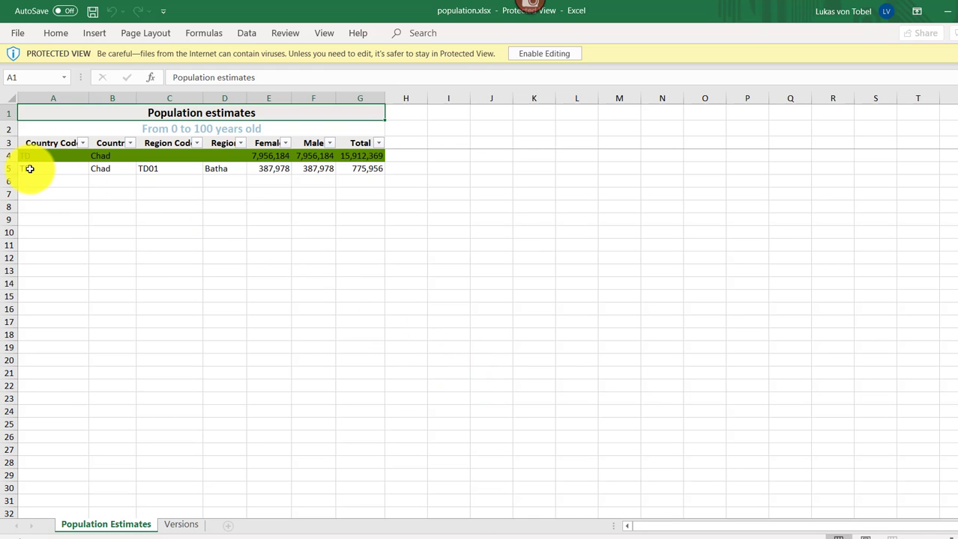
left_click_drag(30, 169, 373, 171)
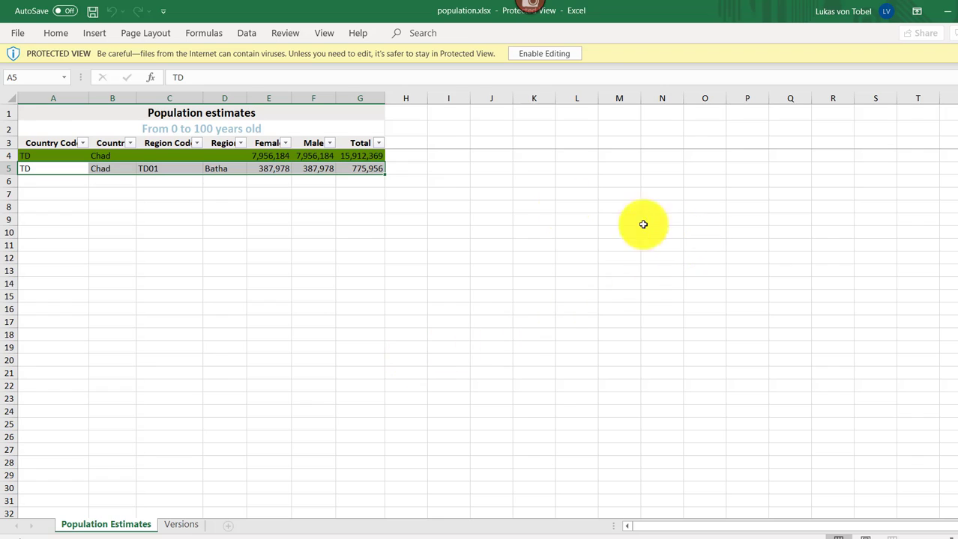
left_click(219, 128)
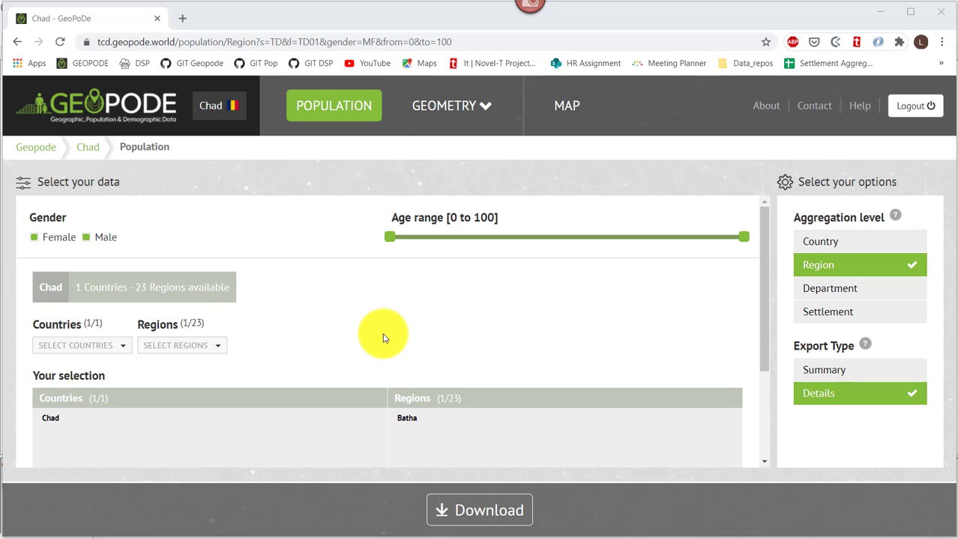
Set the aggregation level to Settlement.
left_click(851, 315)
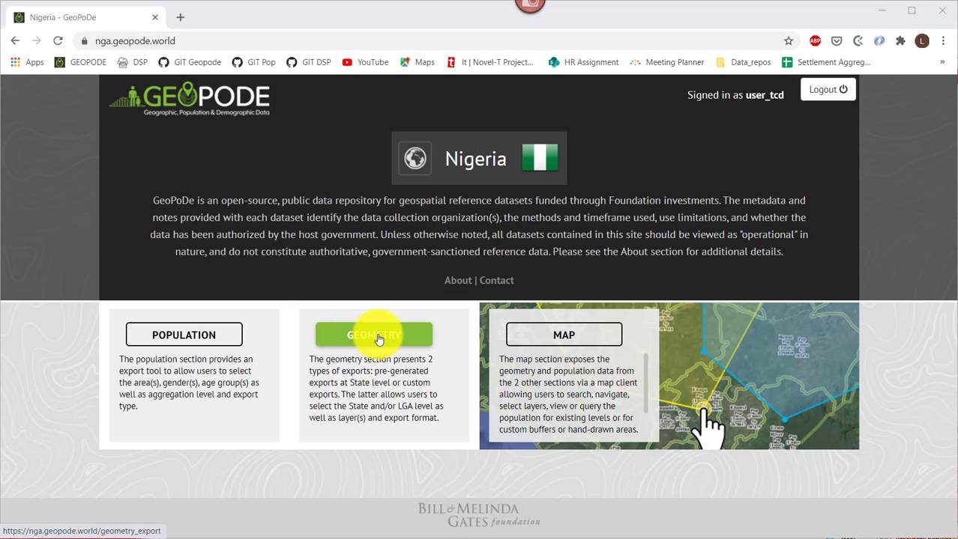
Open Nigeria's Geometry prepared export page and review its 37 States summary.
left_click(378, 338)
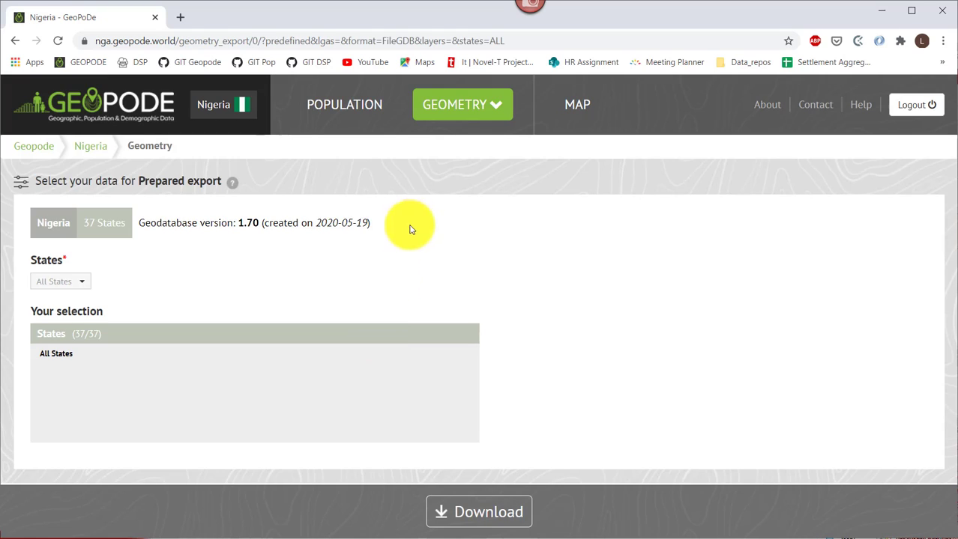
left_click(442, 109)
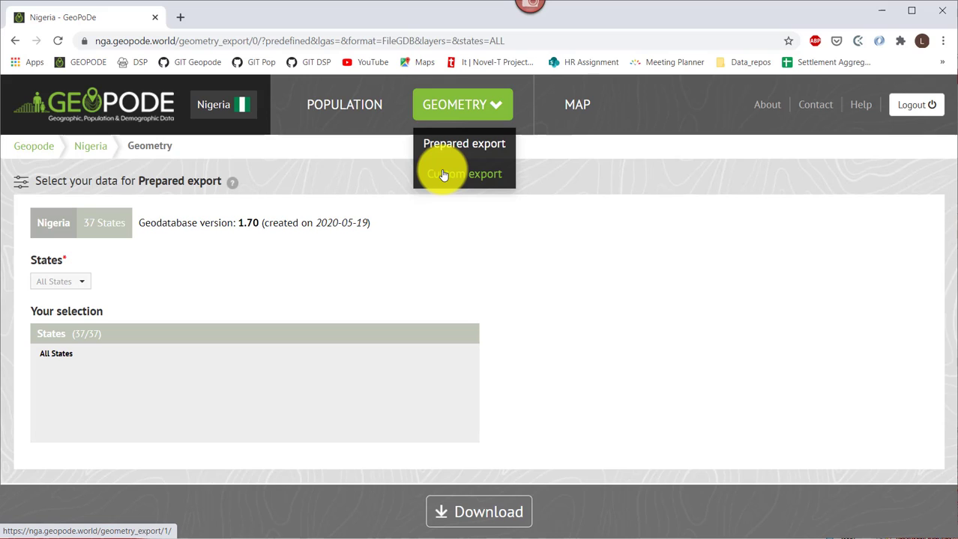
left_click(442, 228)
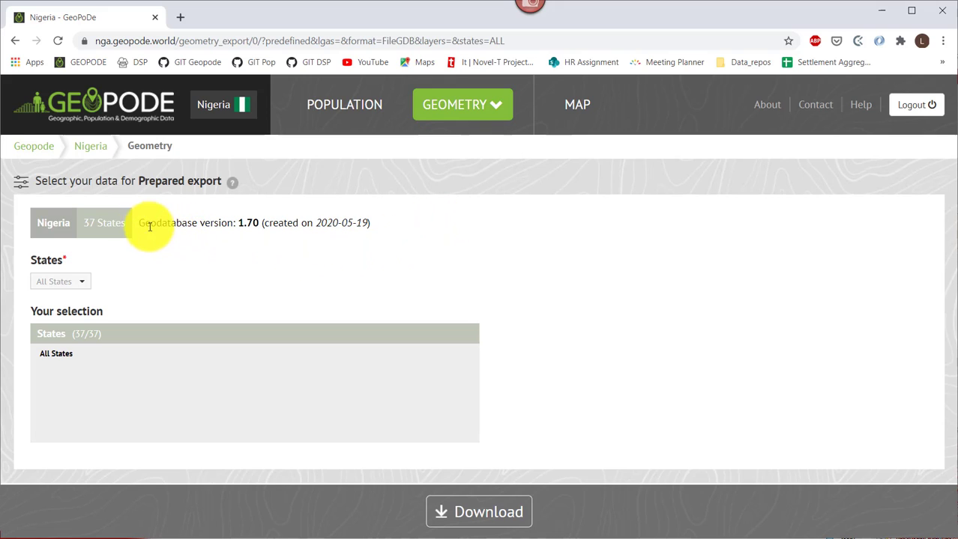
left_click_drag(42, 222, 128, 225)
left_click(75, 282)
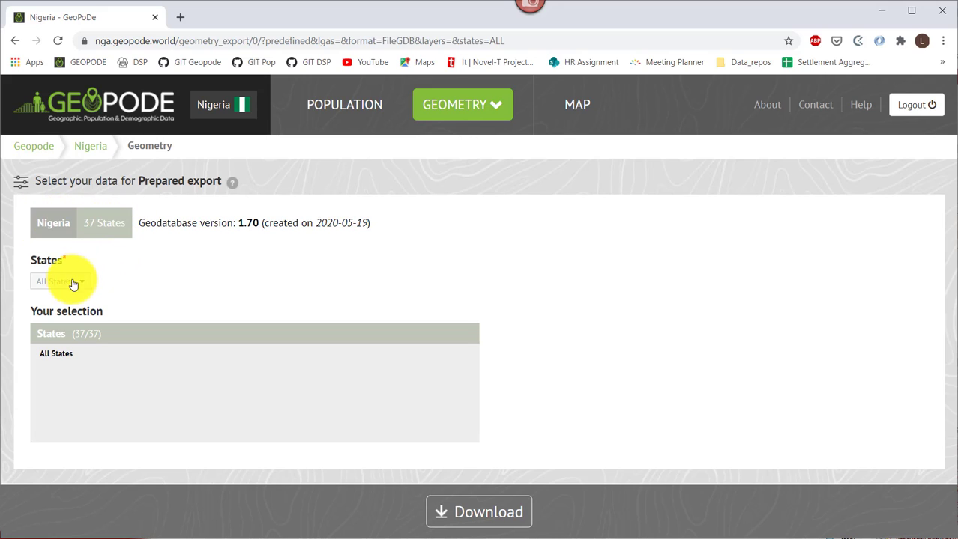
Restrict the prepared export to Adamawa state, then change it to Akwa Ibom.
left_click(70, 289)
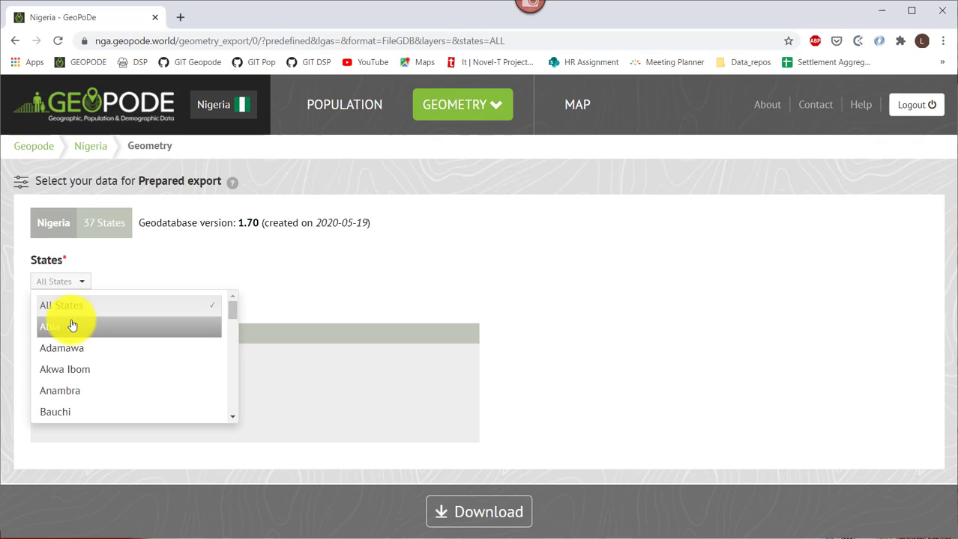
left_click(69, 351)
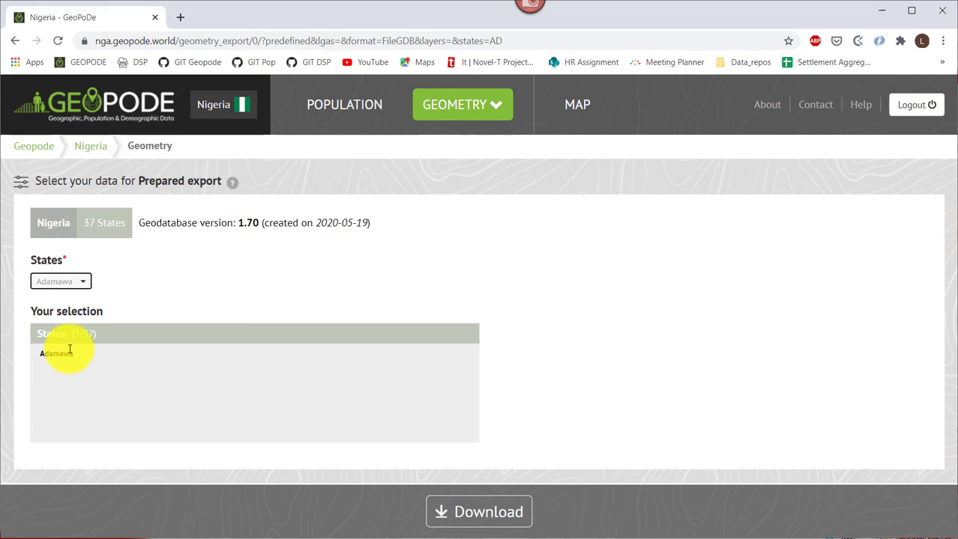
left_click(66, 288)
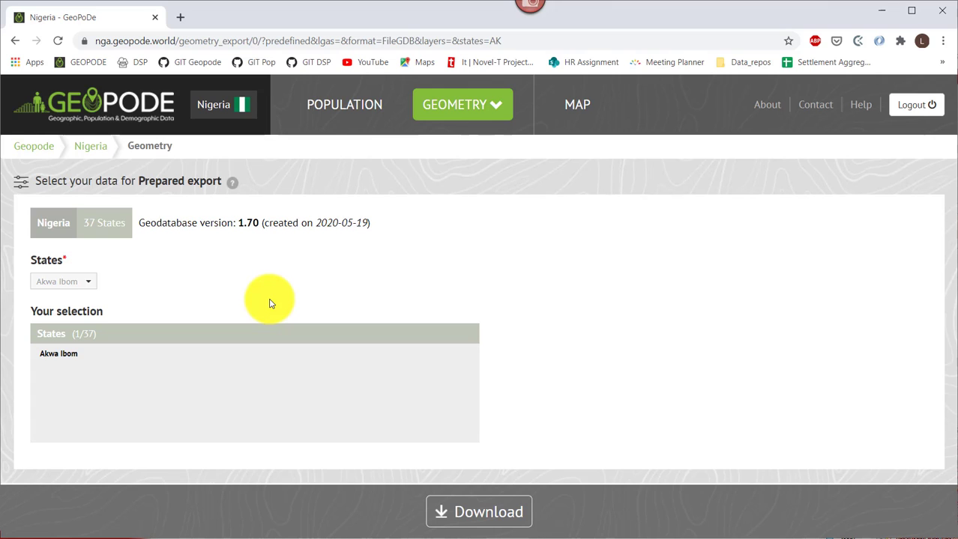
left_click(458, 109)
In the Geometry custom export, tick Akwa Ibom, Adamawa and Anambra states.
left_click(457, 173)
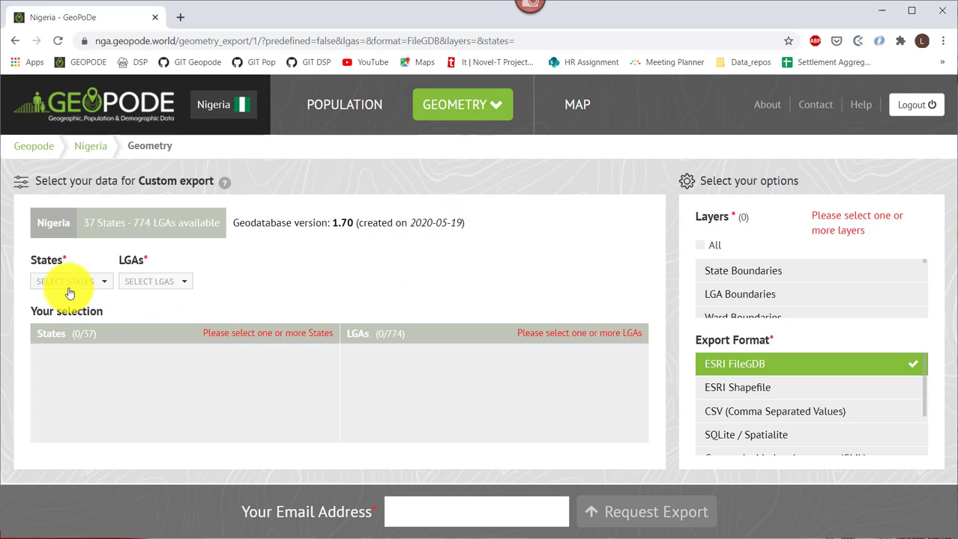
left_click(69, 285)
left_click(64, 402)
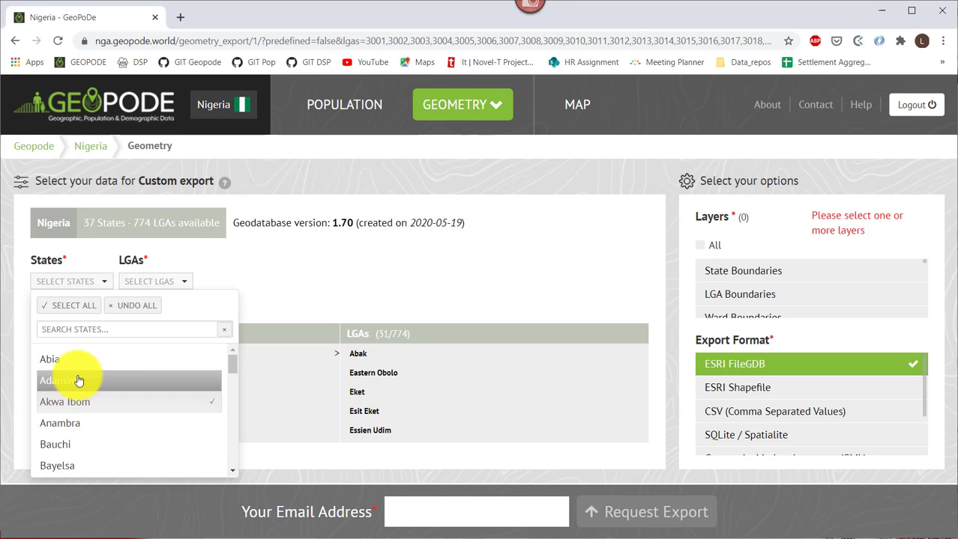
left_click(81, 380)
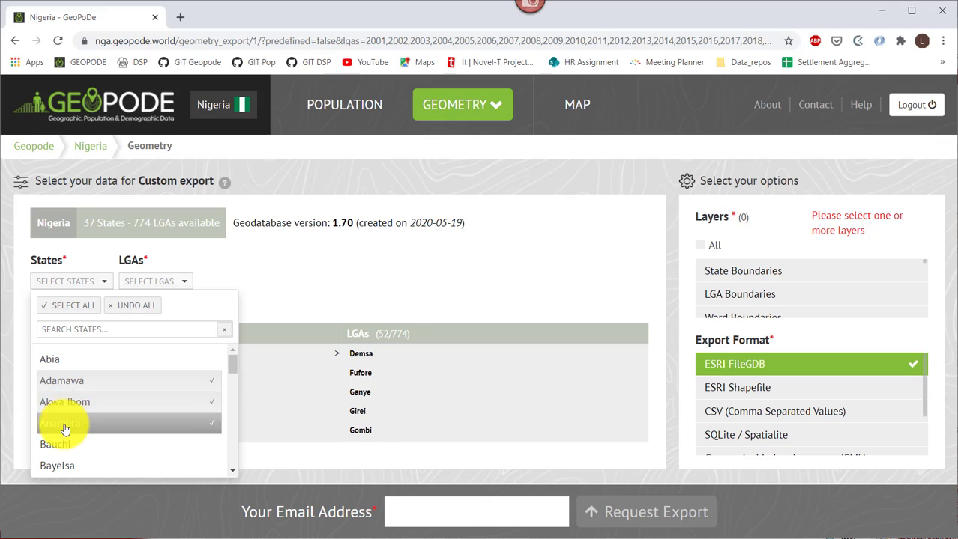
left_click(69, 424)
left_click(607, 277)
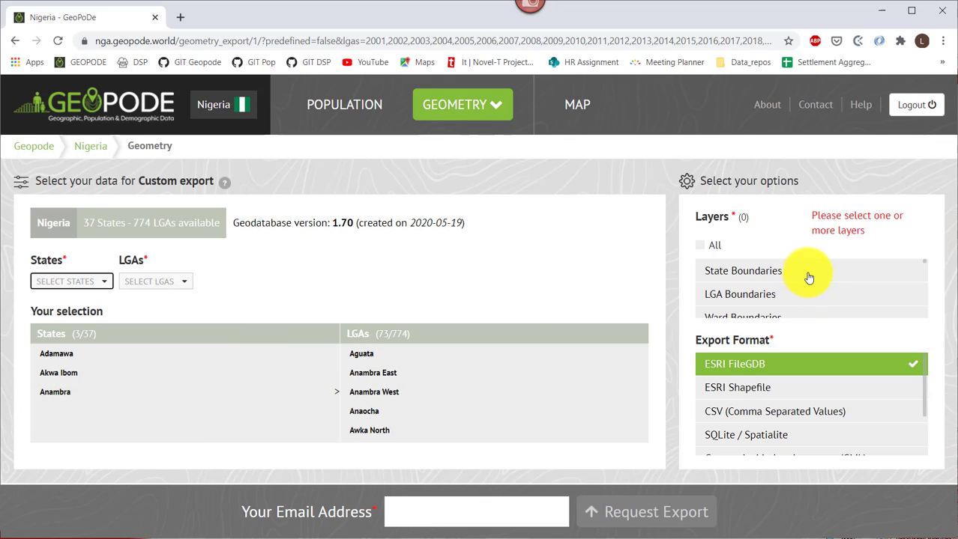
Include the Hamlets layer, choose GeoJSON format, and go to the e-mail field.
scroll(805, 275, "down", 5)
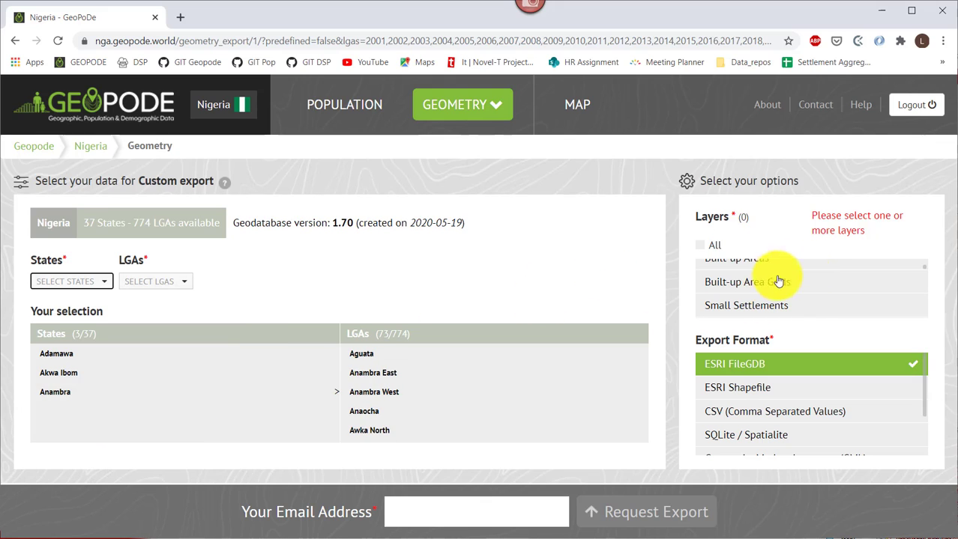
left_click(731, 295)
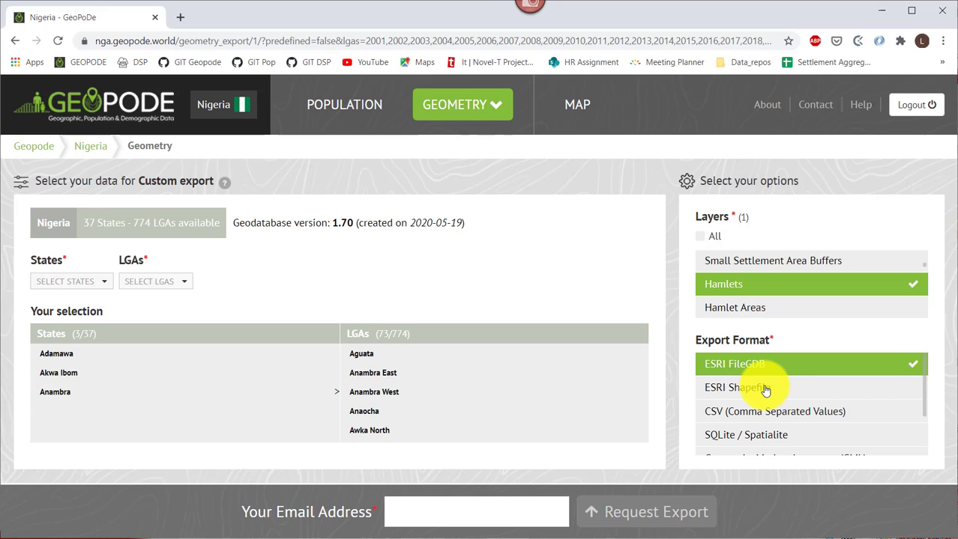
scroll(765, 390, "down", 1)
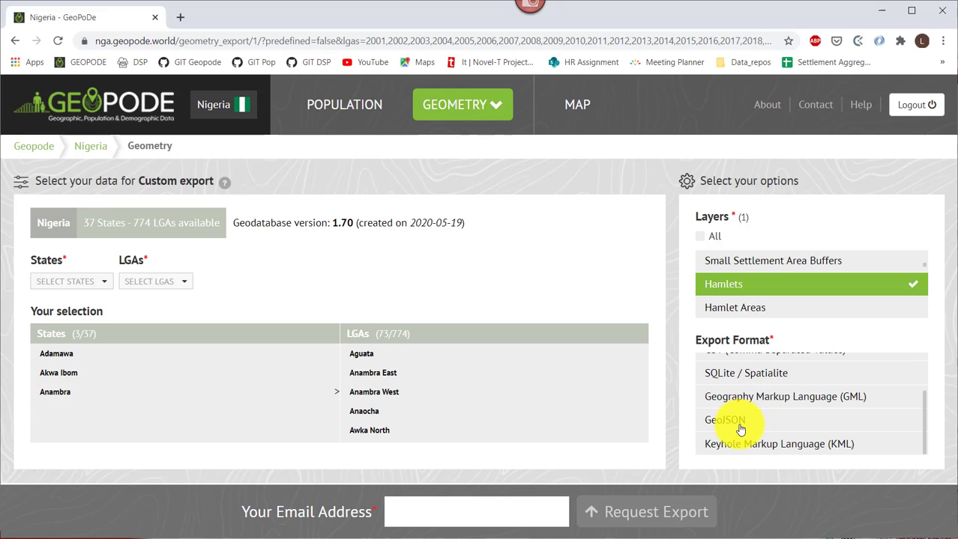
left_click(741, 421)
scroll(745, 428, "up", 1)
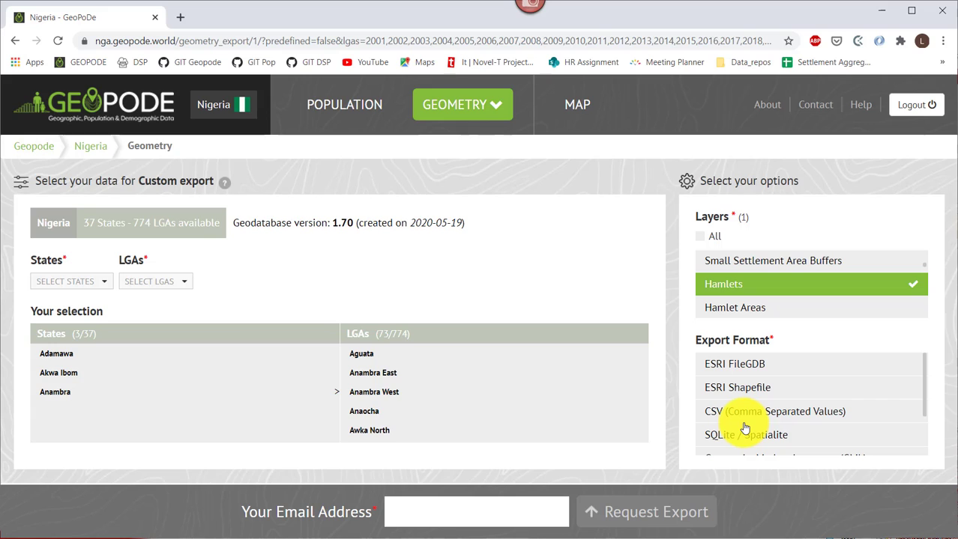
left_click(478, 513)
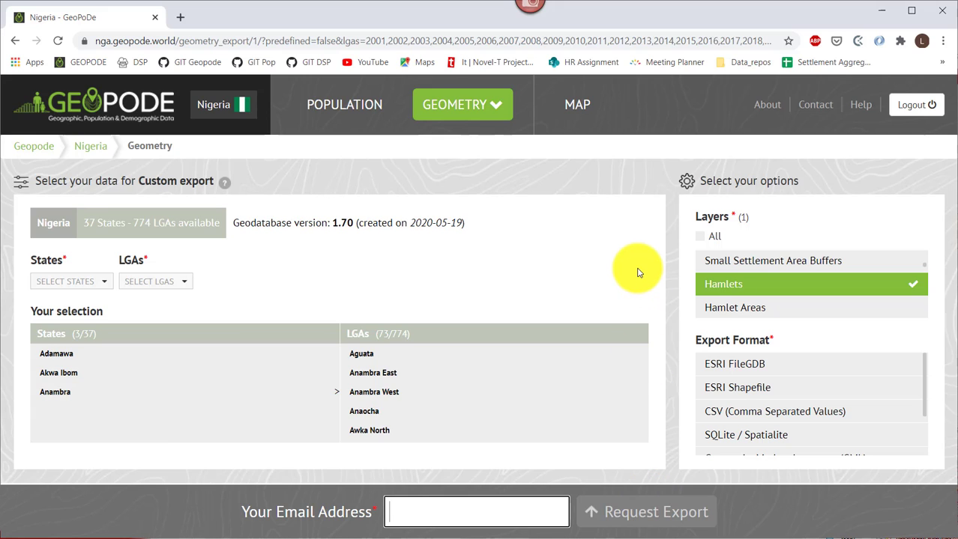
left_click(471, 103)
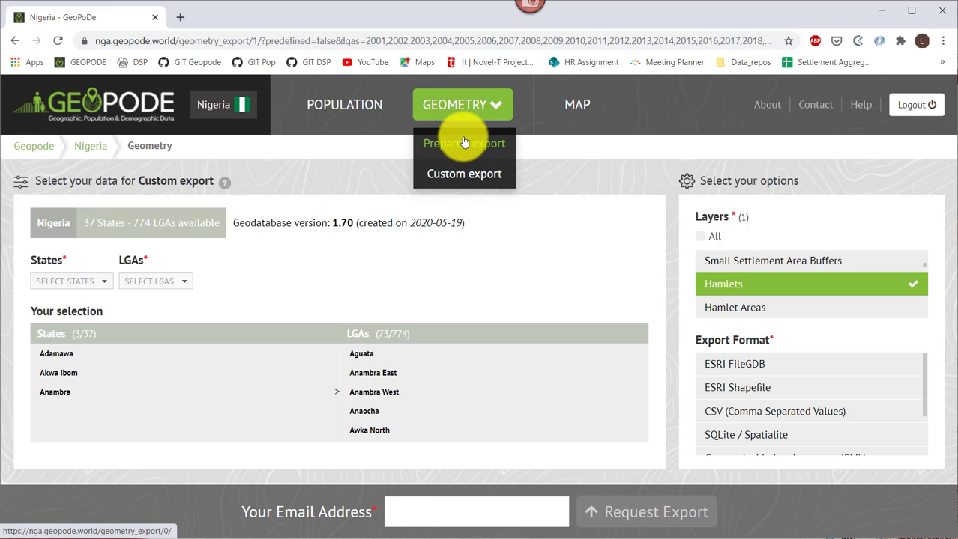
Select Abia state in the prepared geometry export and download its zip.
left_click(462, 148)
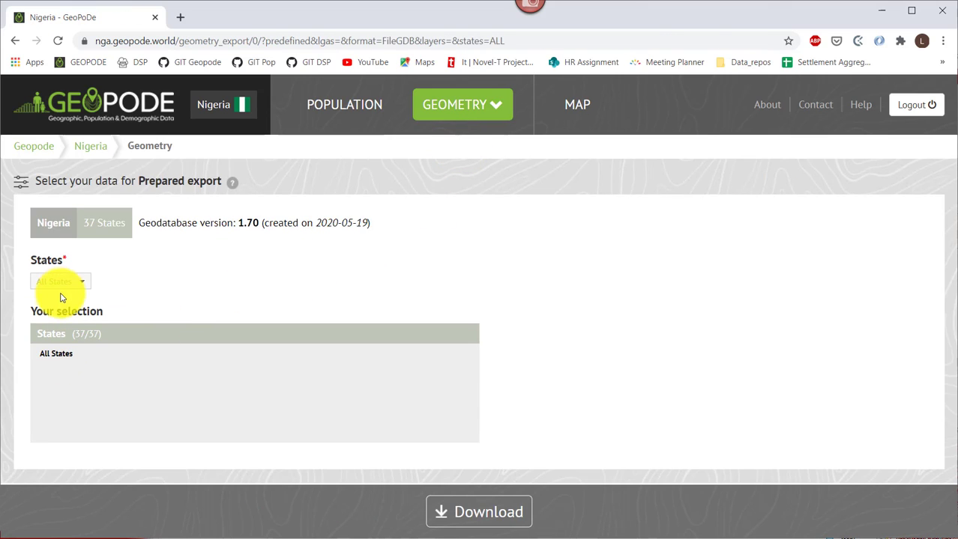
left_click(62, 284)
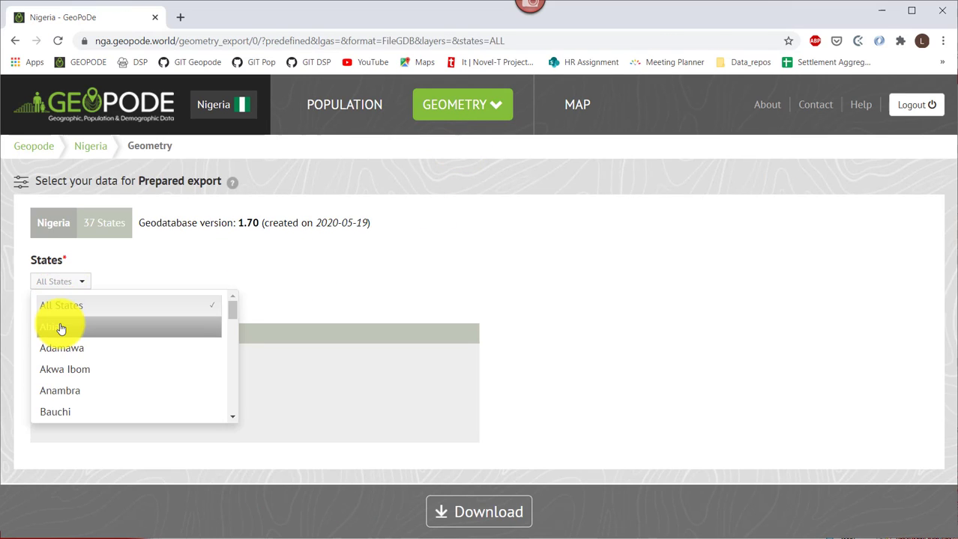
left_click(60, 325)
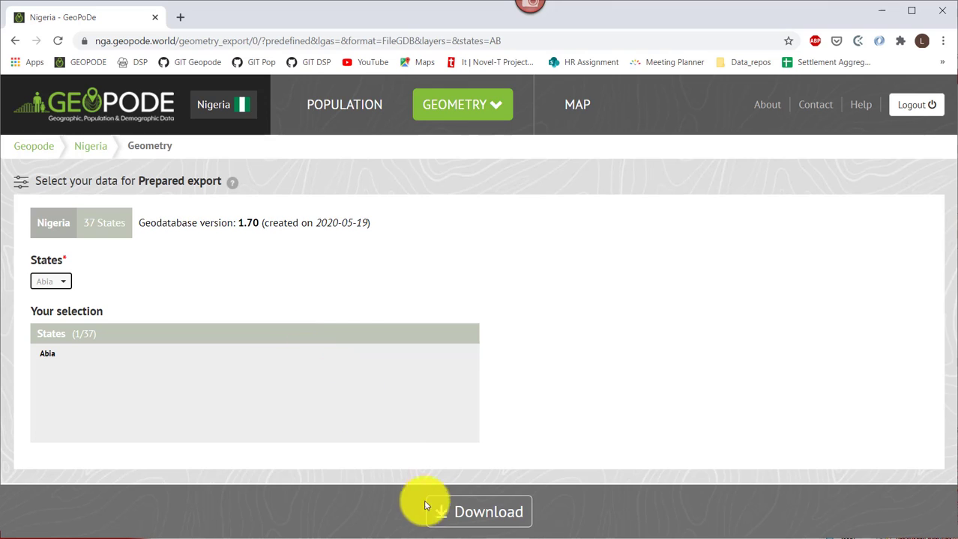
left_click(457, 519)
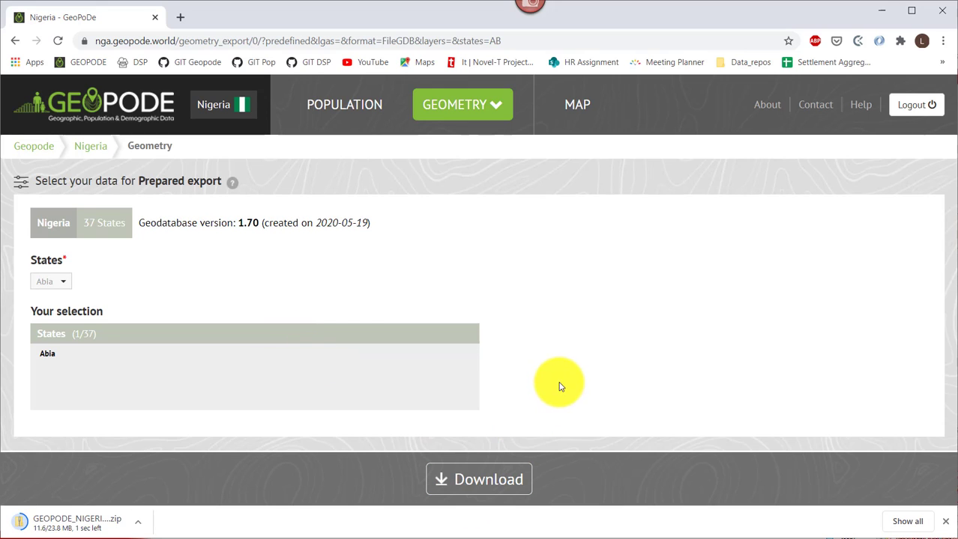